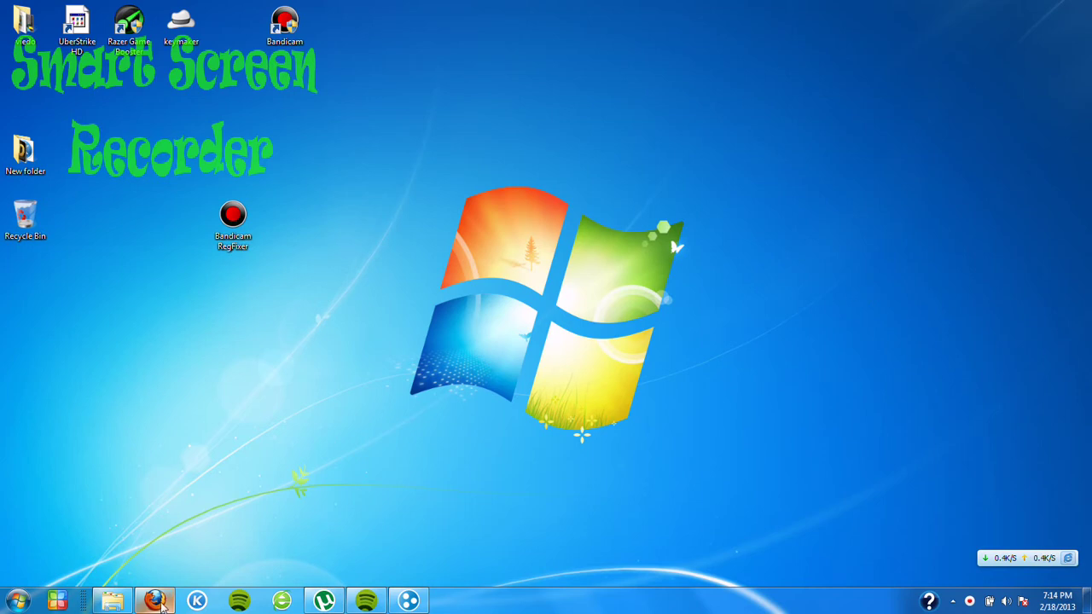
Restore Firefox and go to Google in a new tab
click(156, 601)
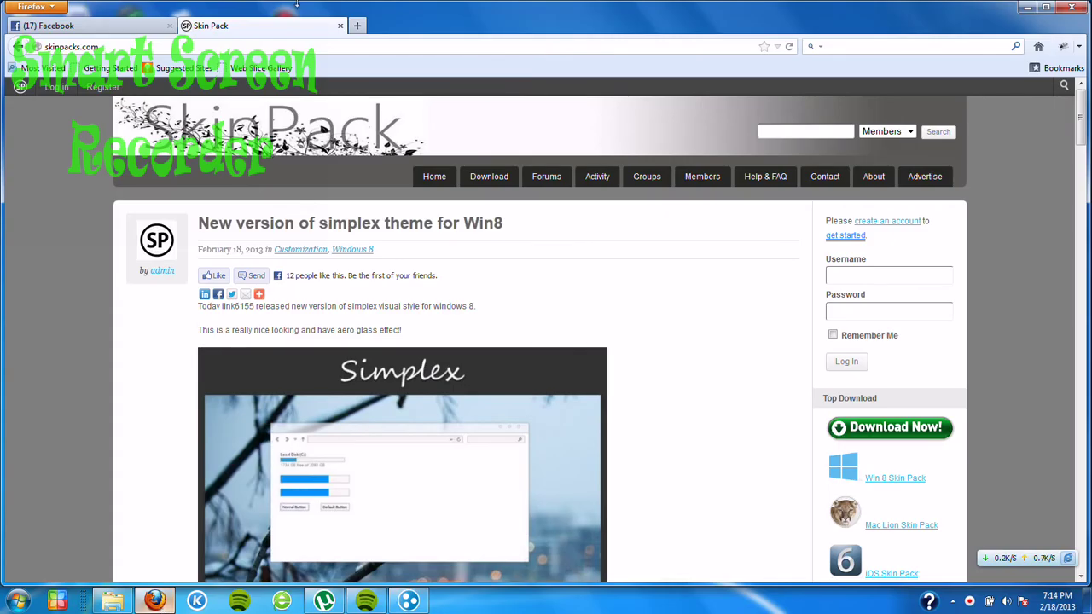
click(357, 26)
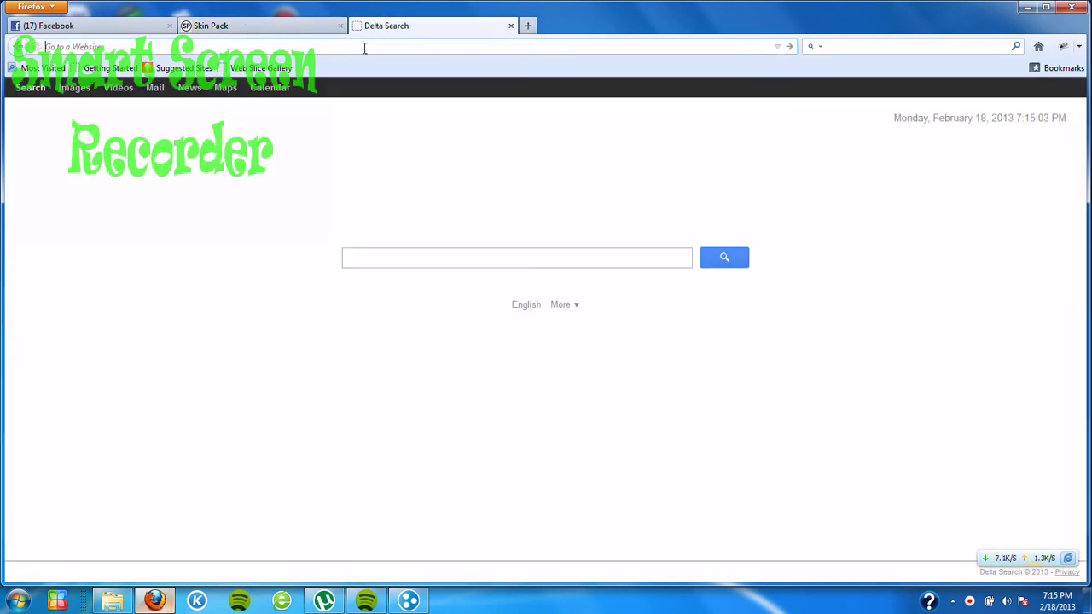
text(google.com)
key(Return)
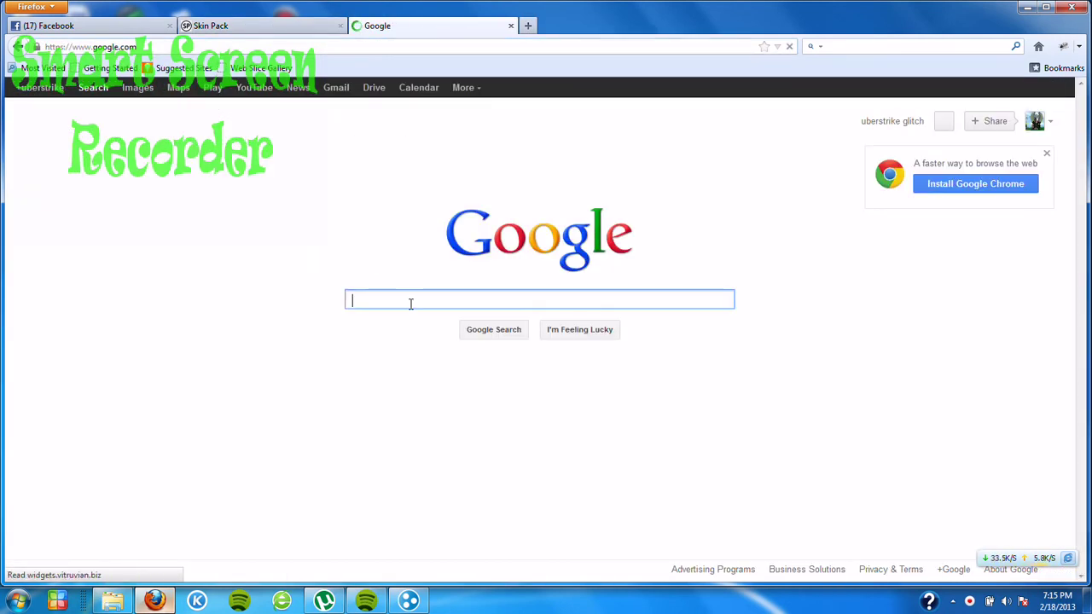
Search Google for 'skinpack' and scroll to the skinpacks.com result
text(skin)
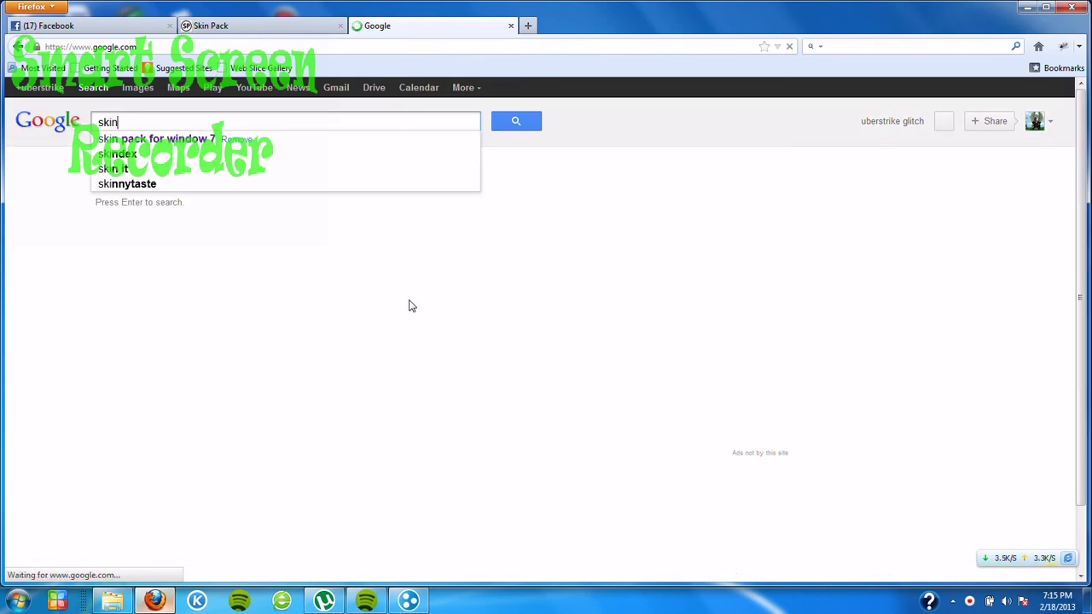
text(pack)
key(Return)
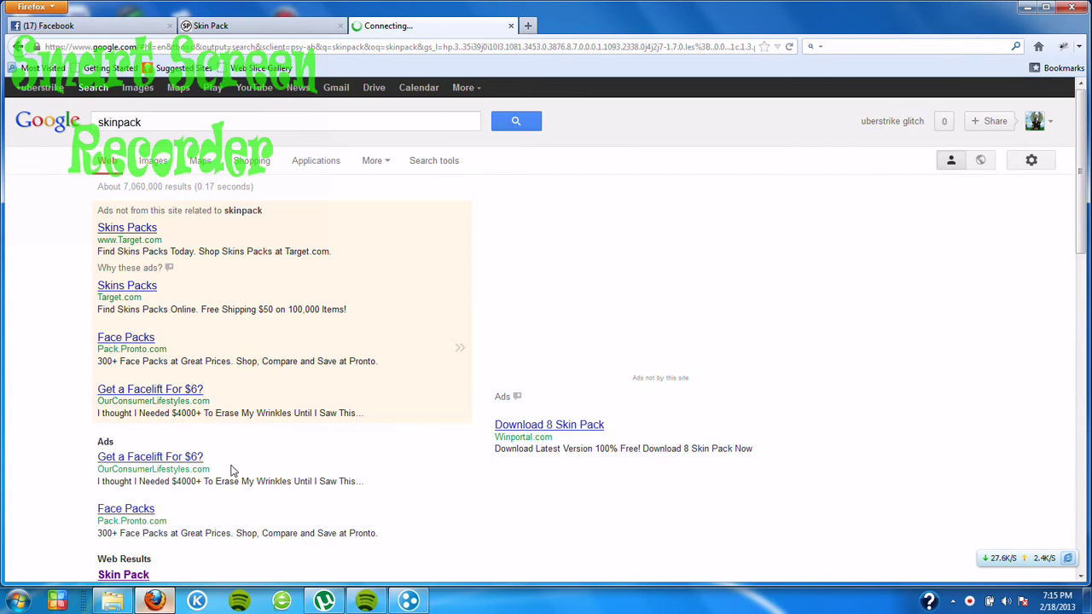
scroll(1080, 117, down, 4)
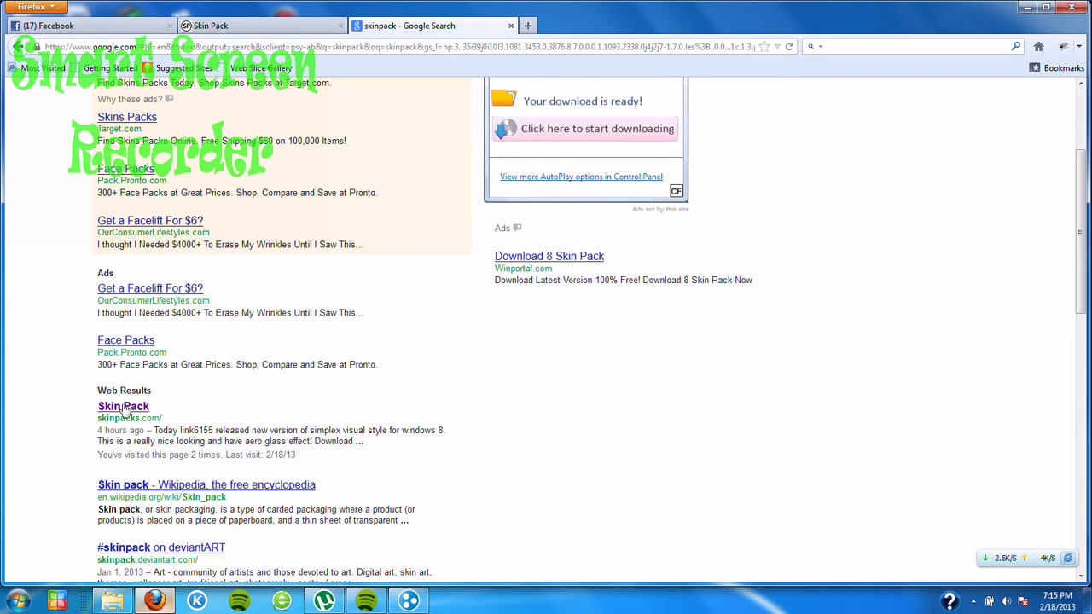
Switch to the Skin Pack tab and open the Windows 7 page from the Download menu
click(265, 30)
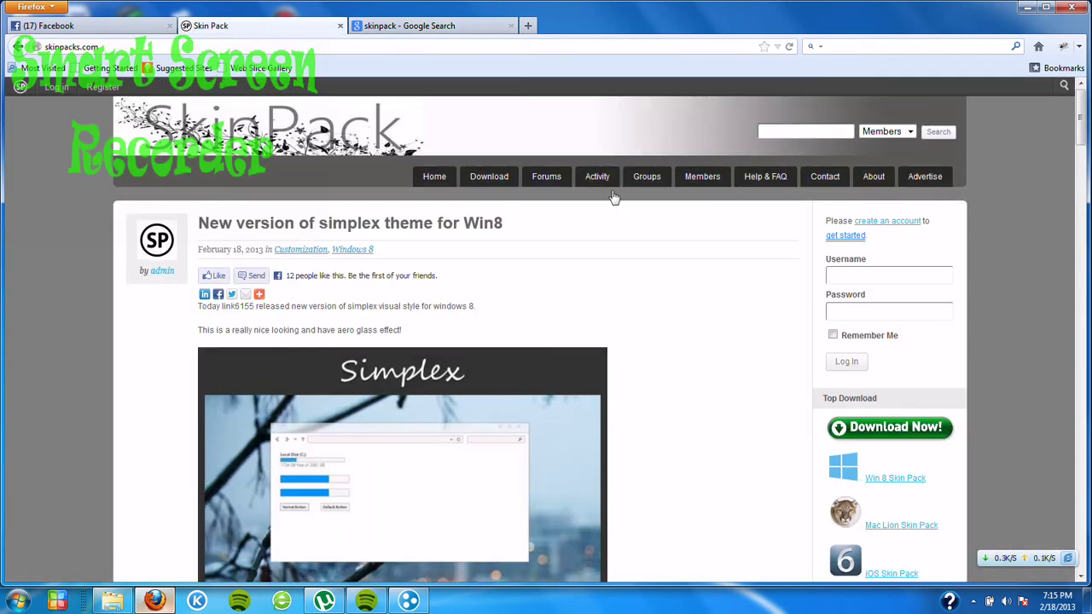
mouse_move(491, 189)
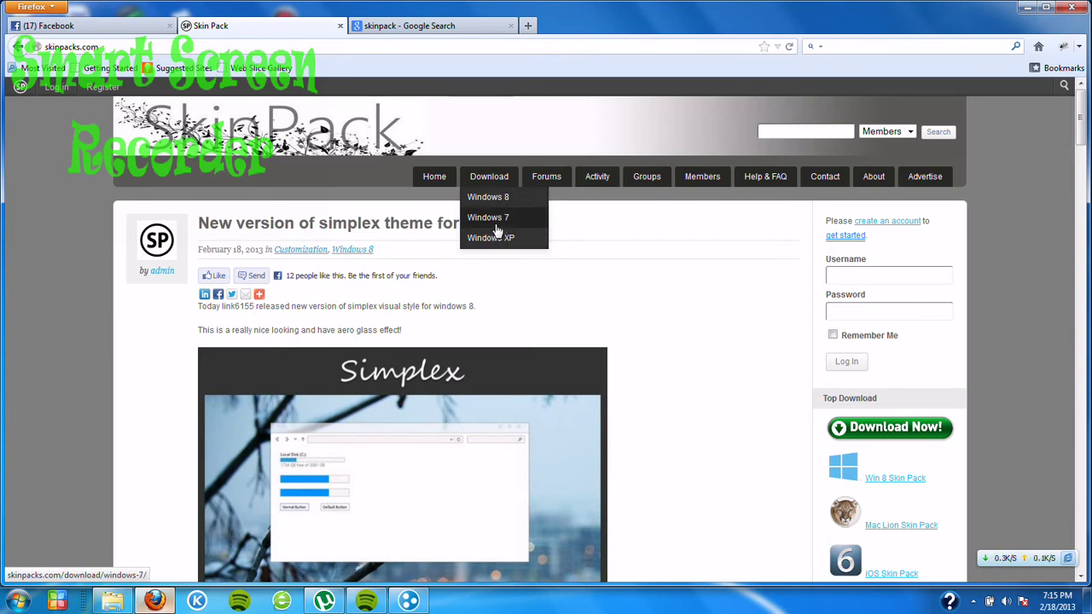
click(497, 227)
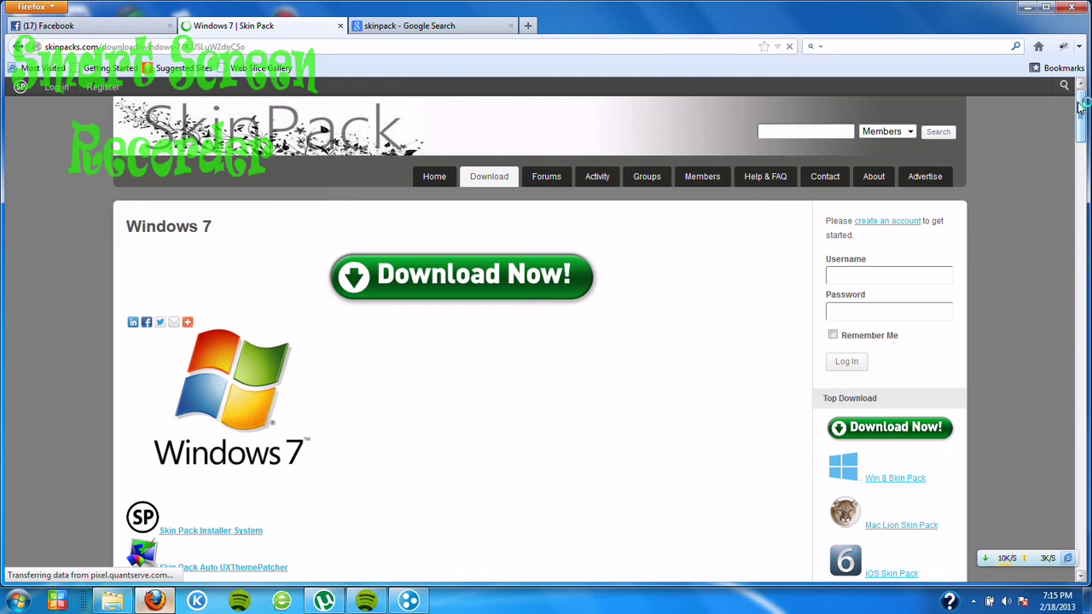
Close the ad popup and open the Angry Birds Space Skin Pack page from the Windows 7 list
drag(1082, 119, 1087, 156)
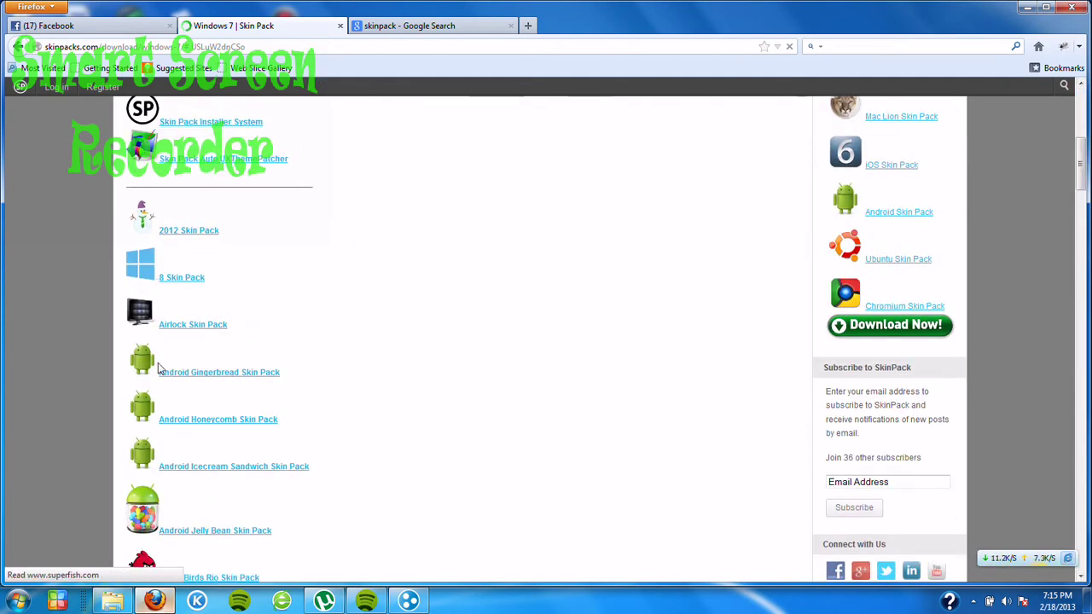
click(179, 275)
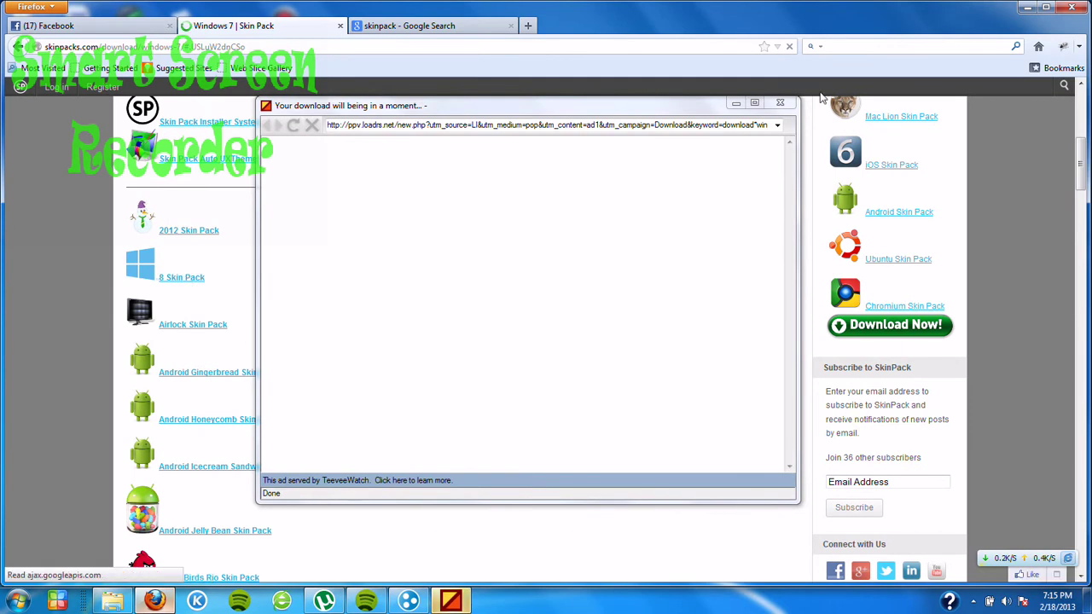
click(780, 103)
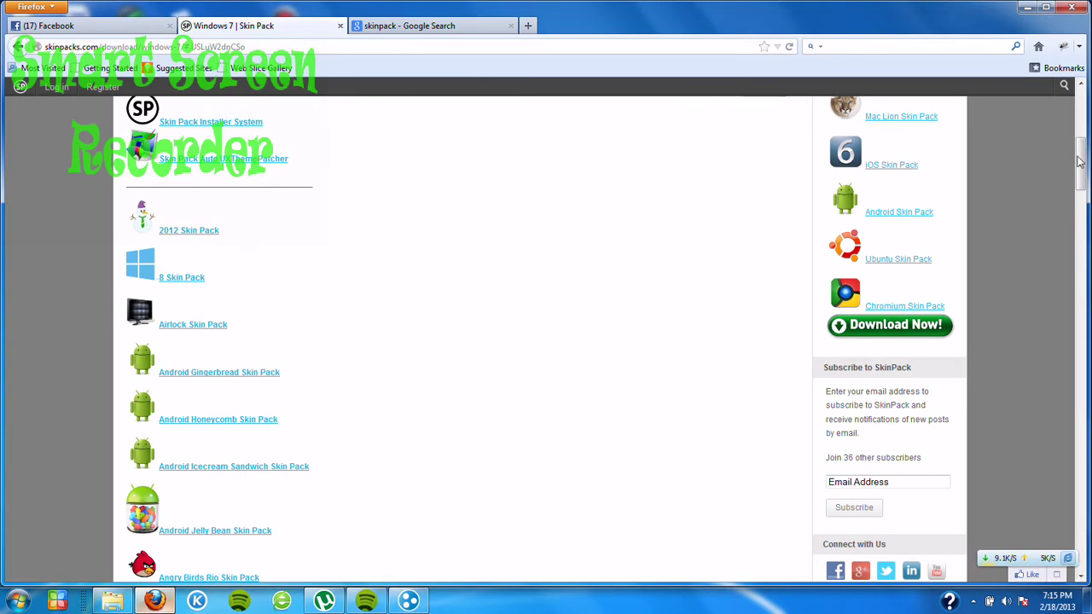
drag(1082, 165, 1083, 184)
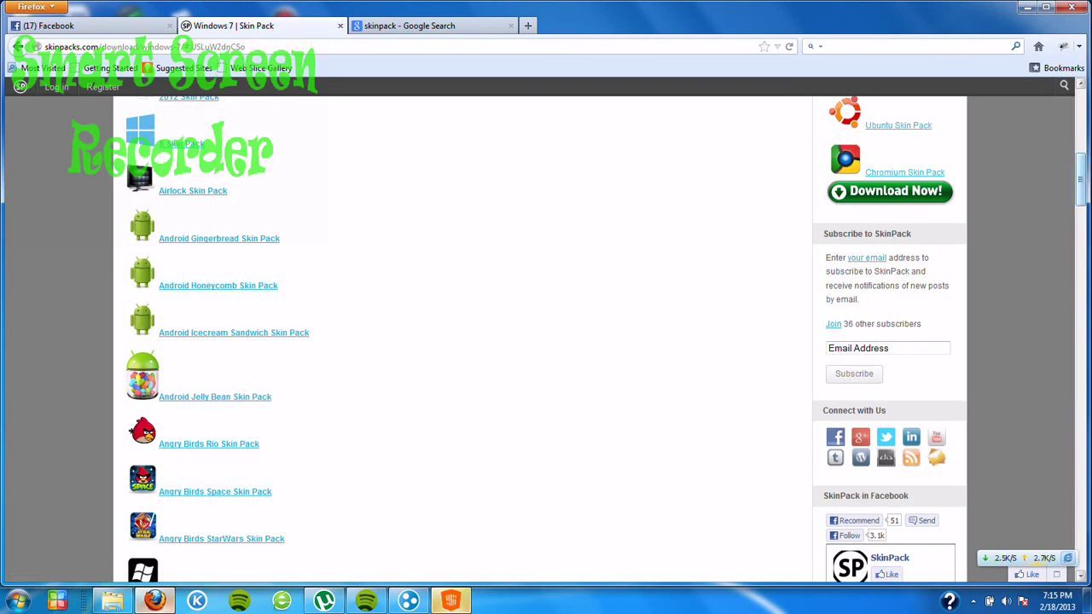
mouse_move(1082, 178)
mouse_down()
mouse_move(1085, 347)
mouse_move(1072, 267)
mouse_move(1080, 193)
mouse_up()
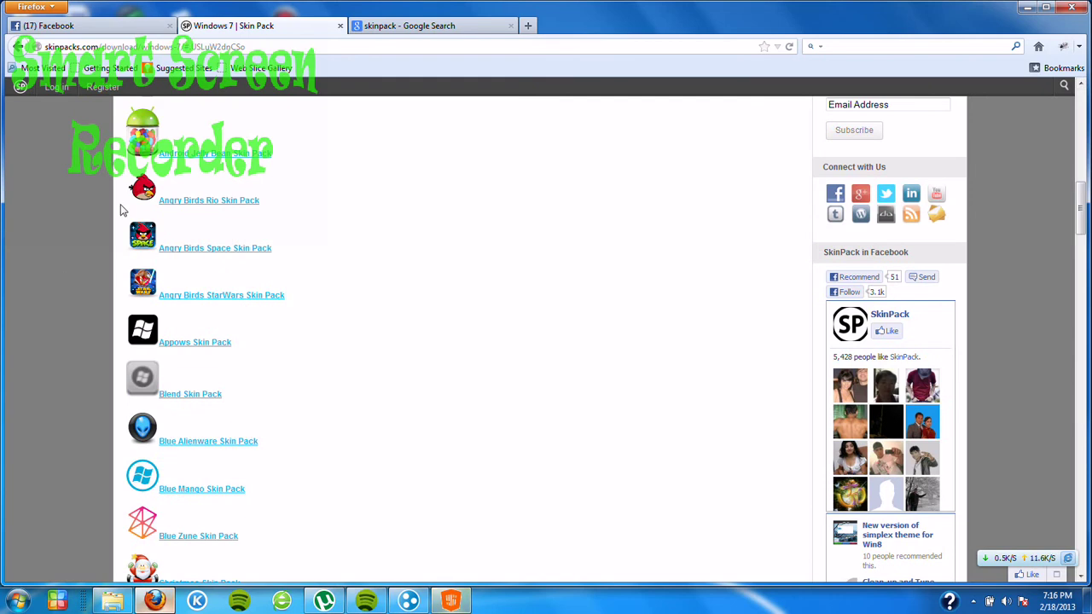
click(183, 249)
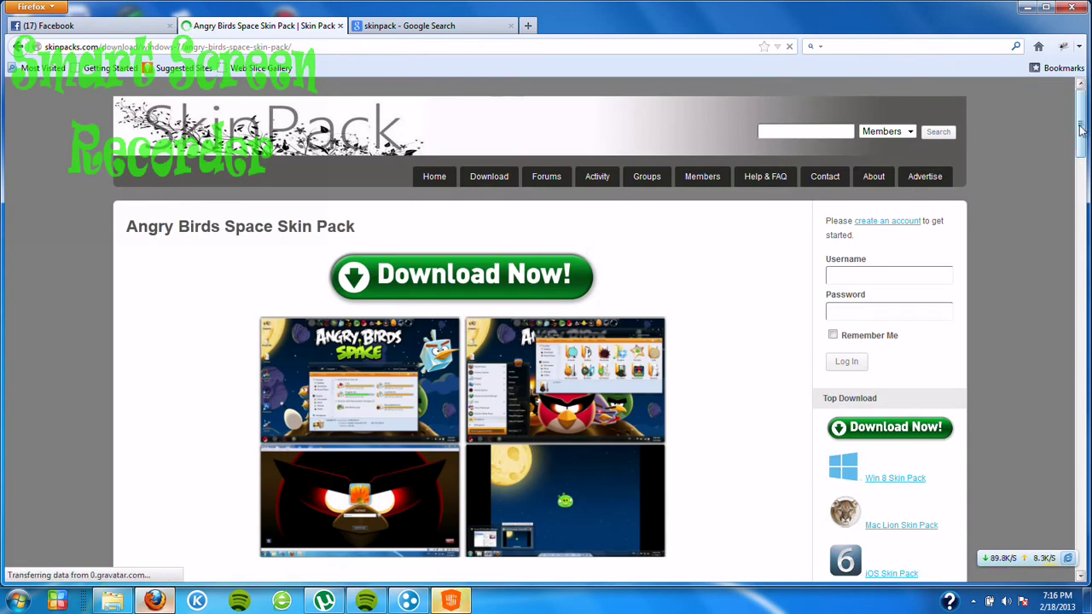
Start downloading the X64 online installer, AngryBirdsSpaceSkinPackx64_downloader_by_SkinPack.exe
drag(1082, 128, 1084, 161)
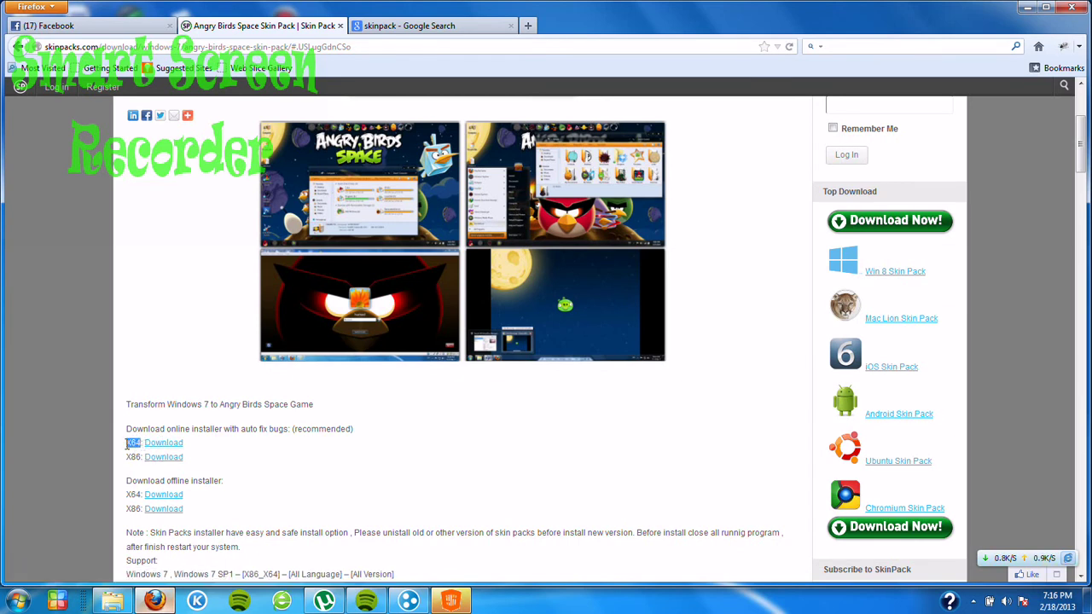
double_click(134, 458)
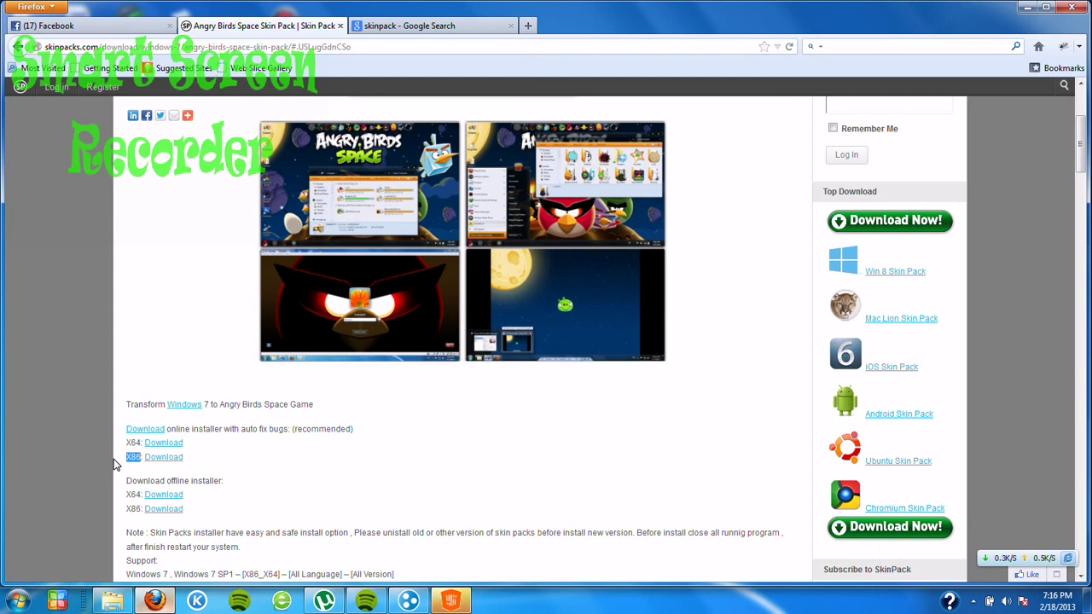
click(134, 484)
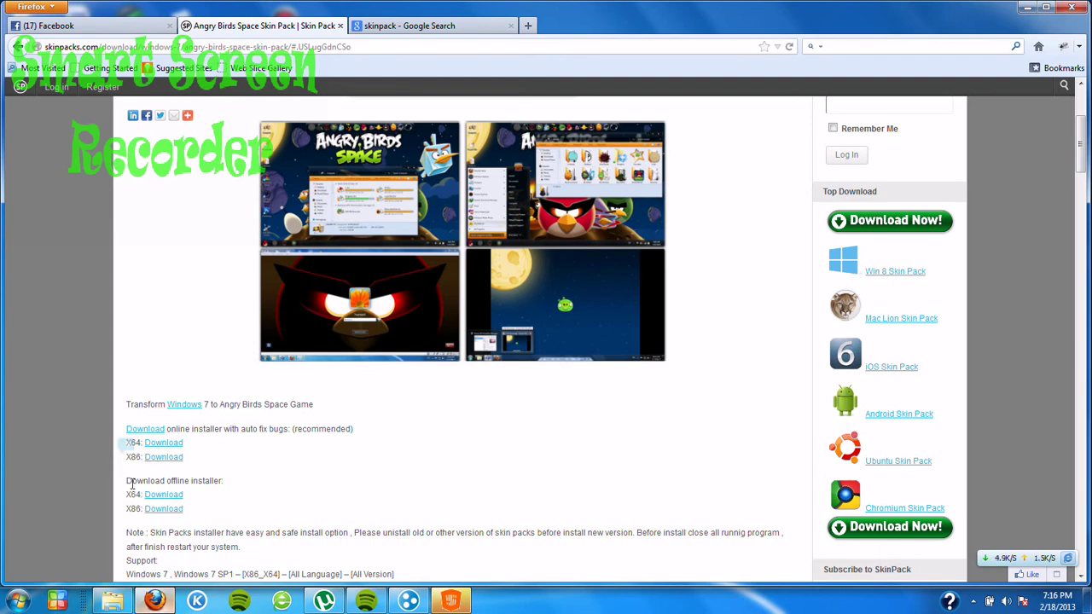
click(169, 450)
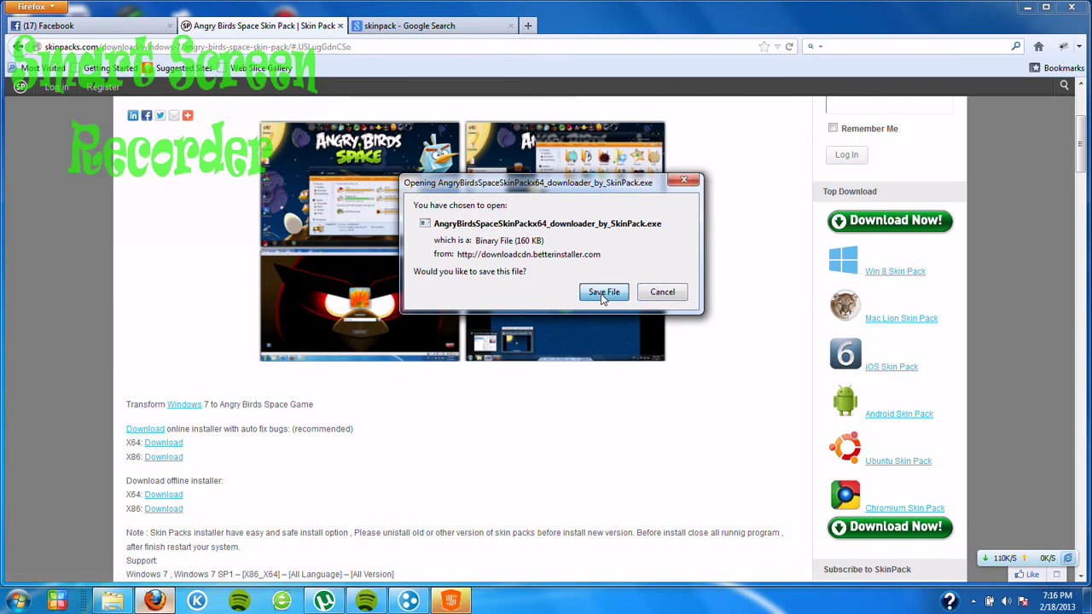
Save the x64 downloader and cancel the unwanted setup.exe download in the StrongVault window
key(Return)
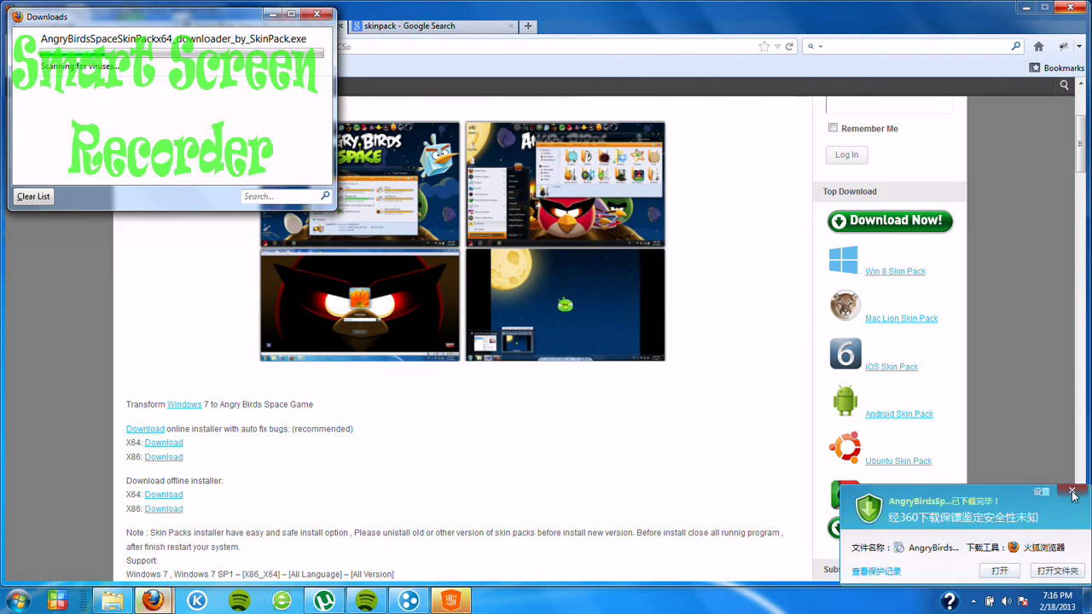
click(1075, 497)
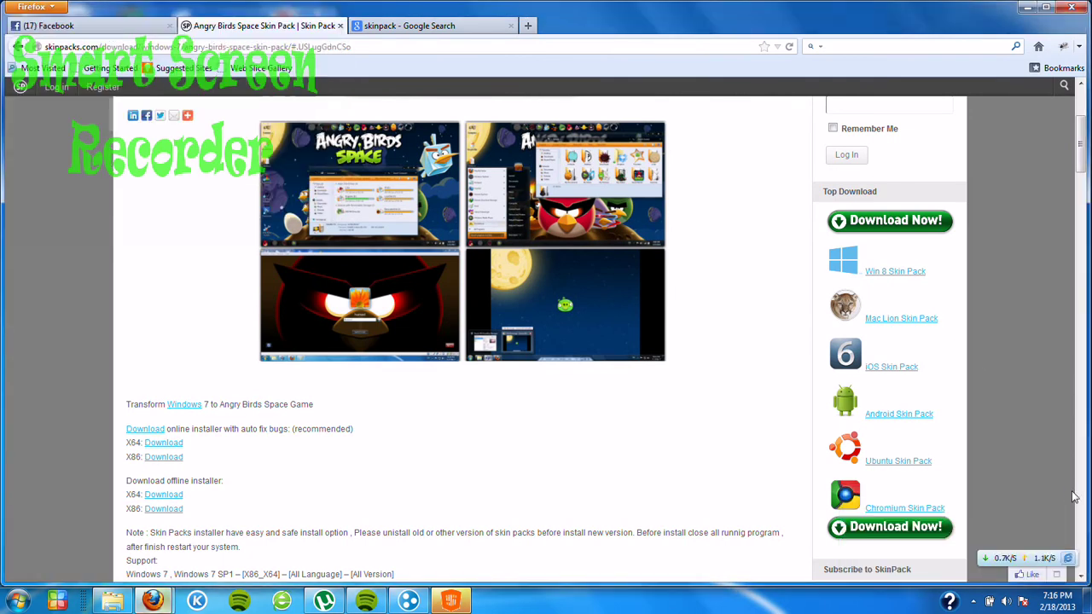
right_click(450, 602)
click(442, 566)
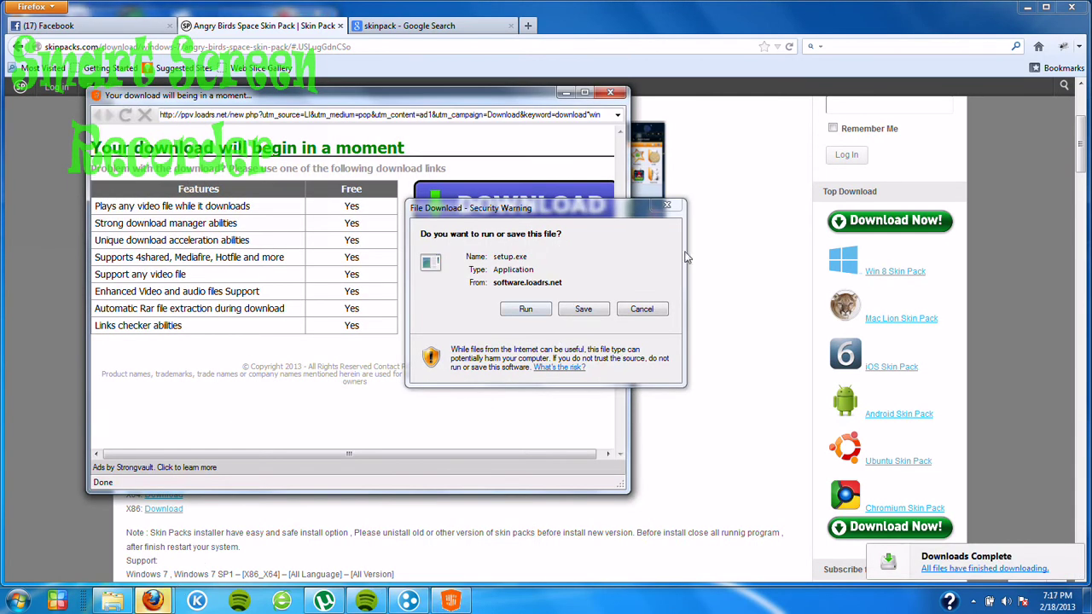
click(635, 313)
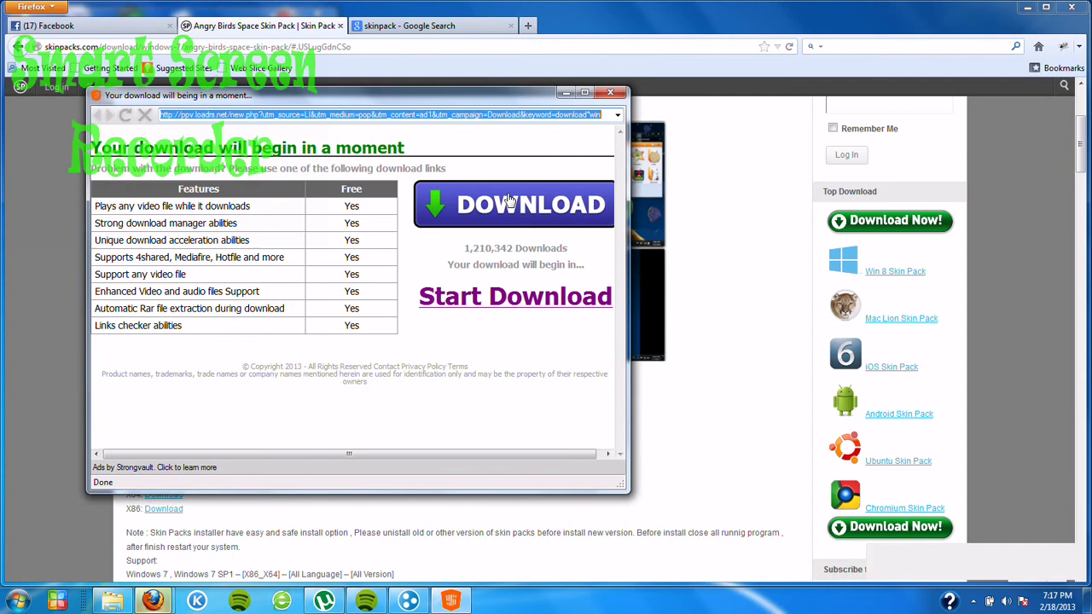
Close the ad popup and launch the Angry Birds Space Skin Pack installer from Downloads
click(621, 92)
mouse_move(152, 602)
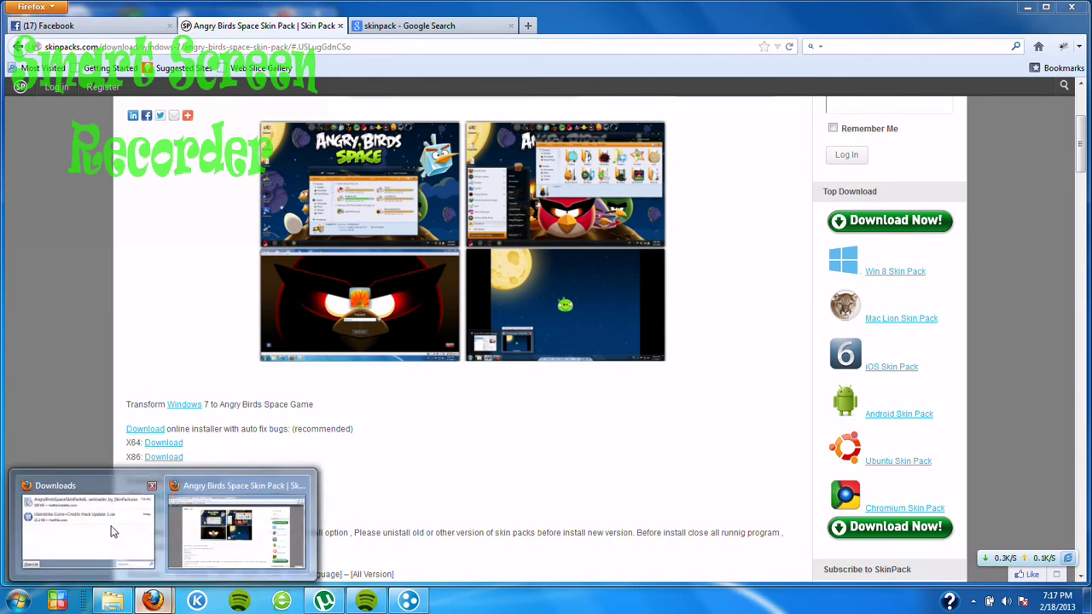
click(110, 529)
click(141, 43)
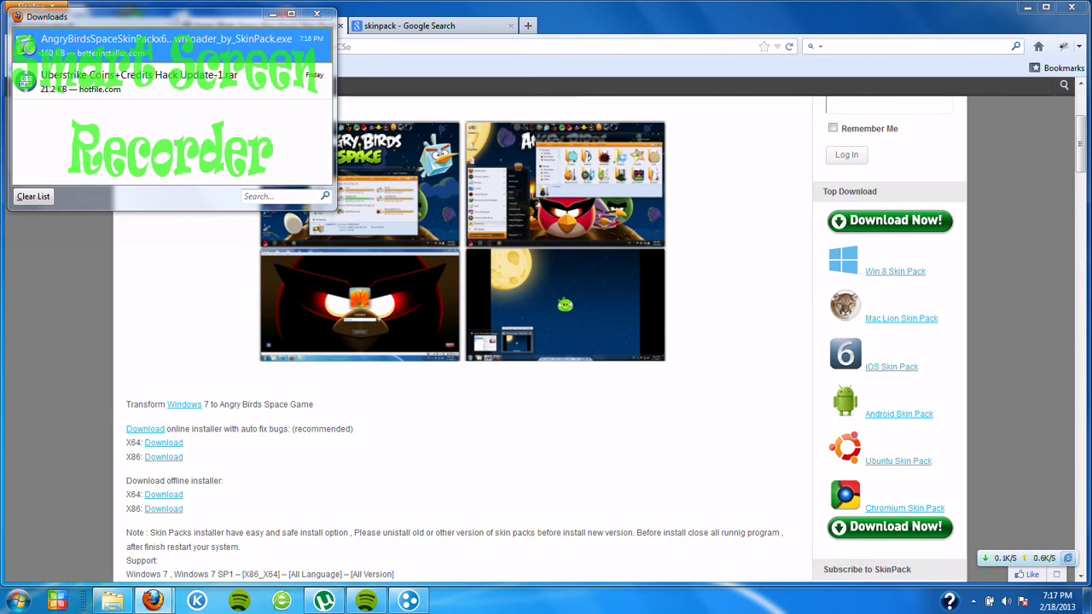
Skip the Coupon-Caddy and WebSuggester offers so the skin pack download begins
click(391, 75)
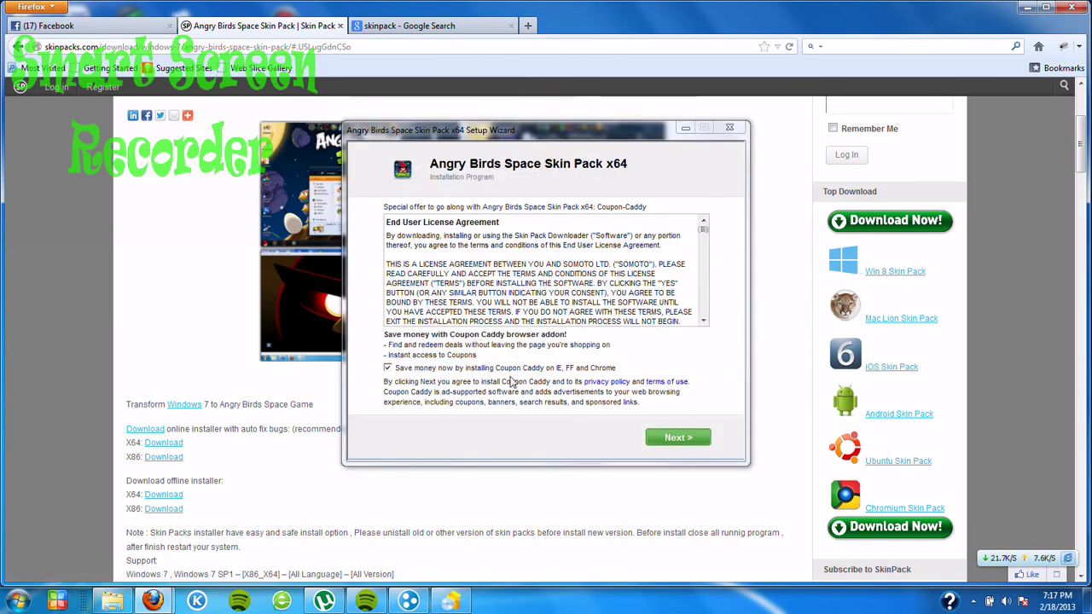
click(675, 439)
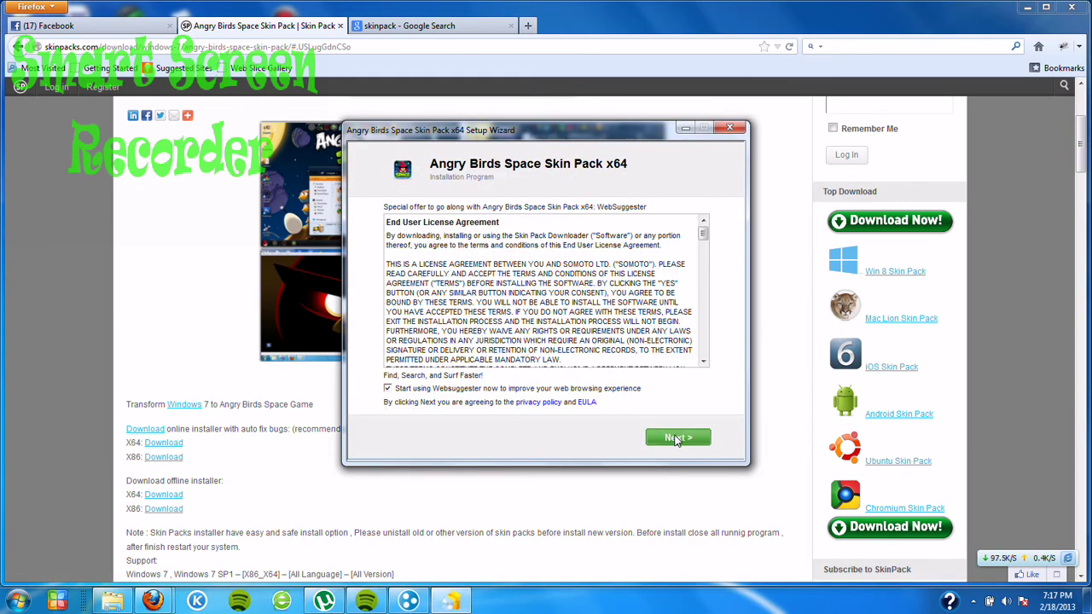
click(676, 438)
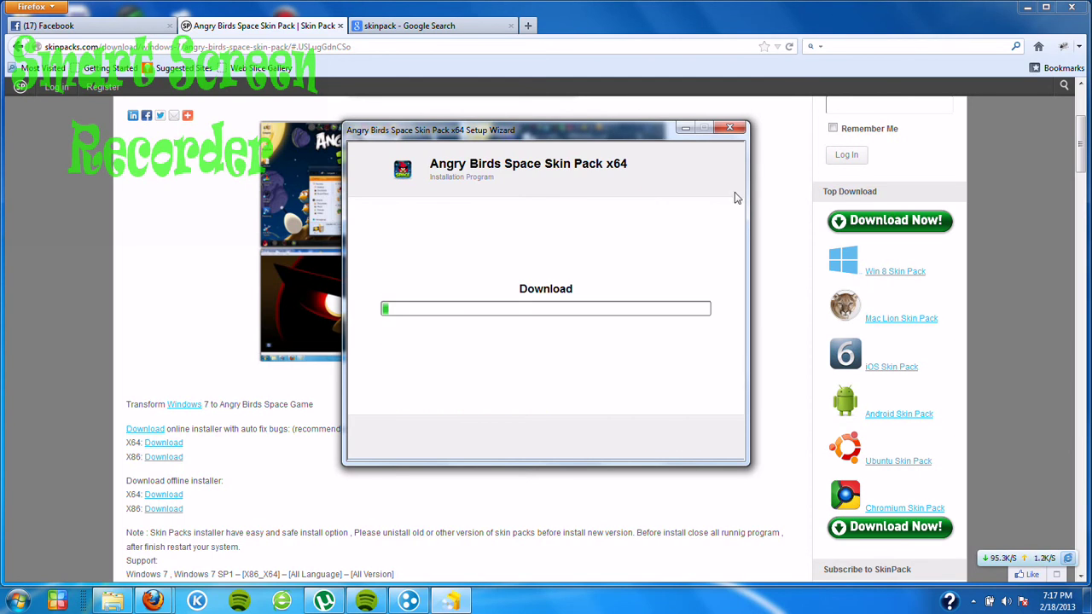
drag(634, 131, 656, 103)
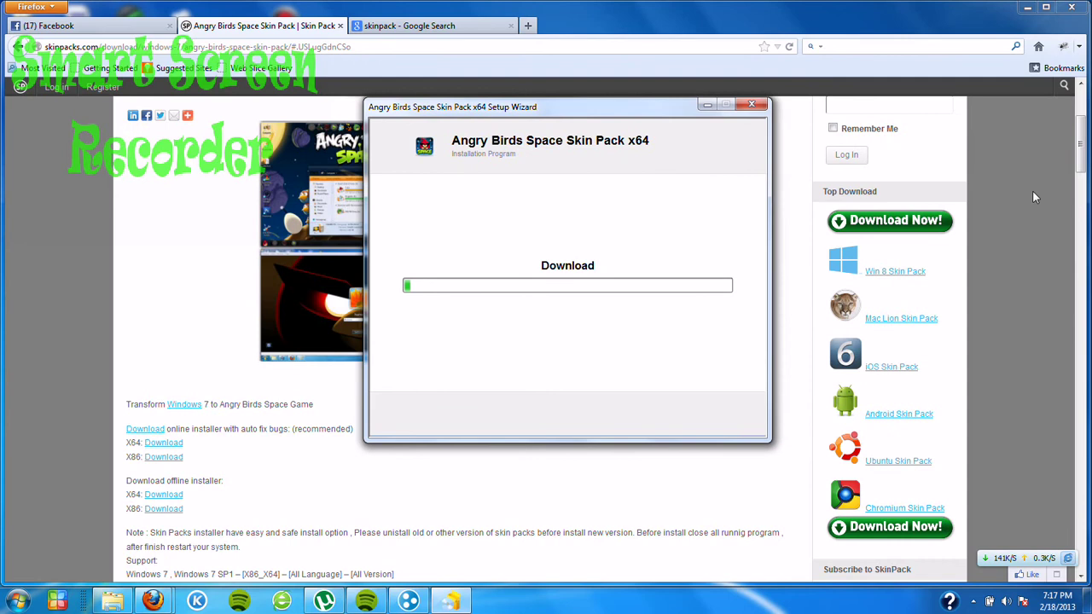
drag(1081, 137, 1034, 13)
Minimize Firefox to clear the desktop and show the hidden tray icons
click(1031, 10)
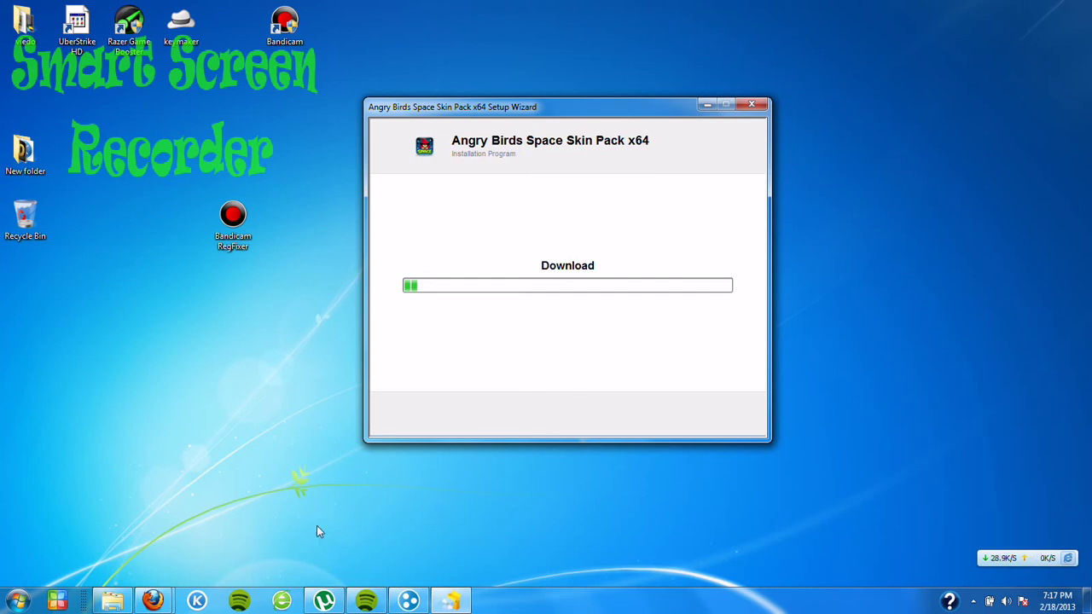
click(972, 601)
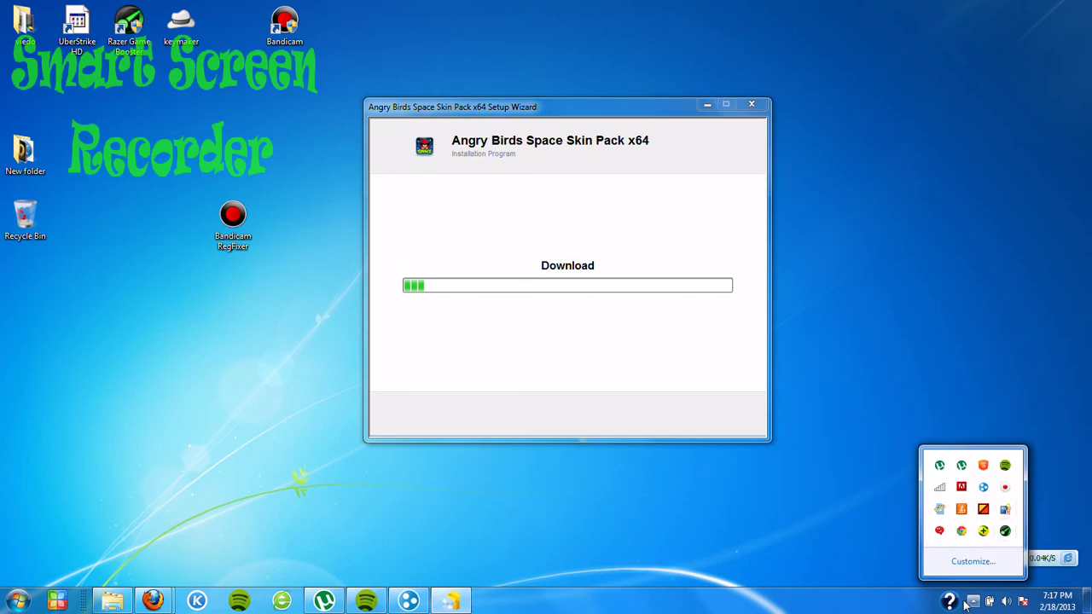
click(972, 602)
click(971, 602)
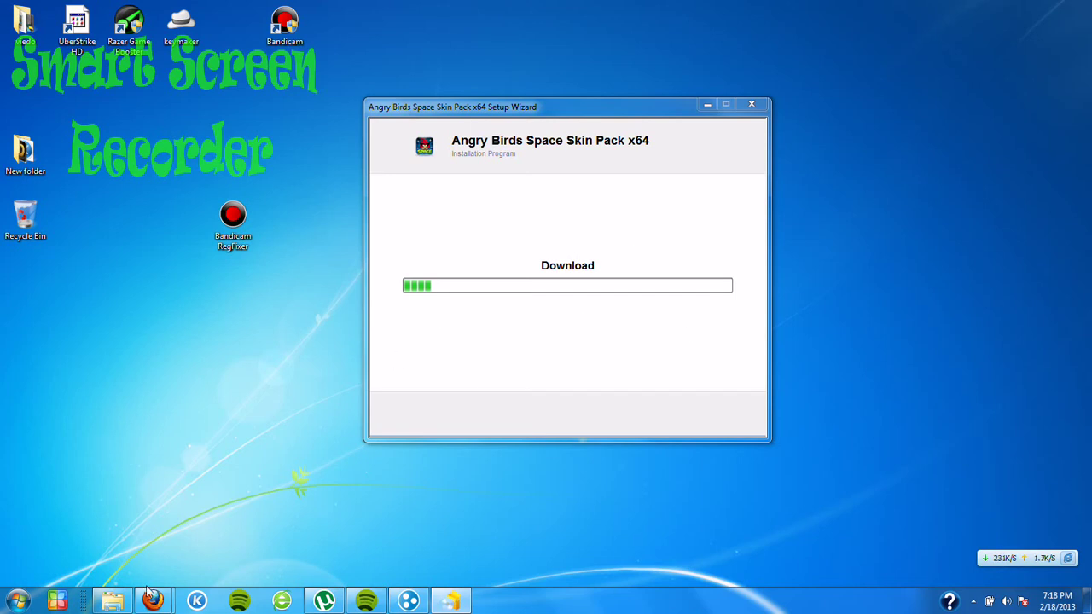
Open and minimize Firefox's Downloads list, then bring up Smart Screen Recorder Pro from the tray
mouse_move(154, 597)
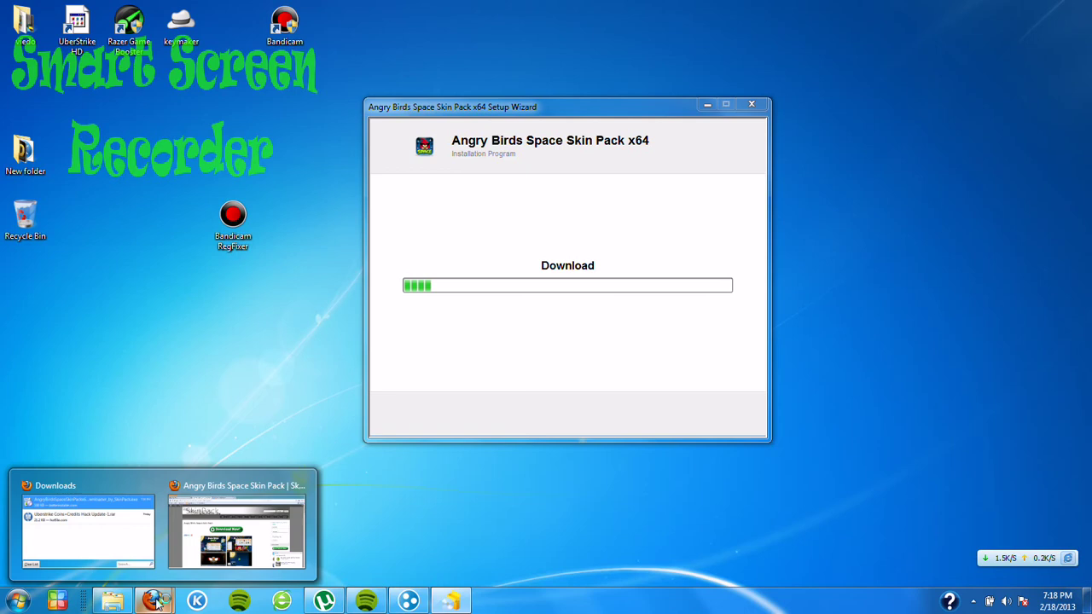
click(116, 520)
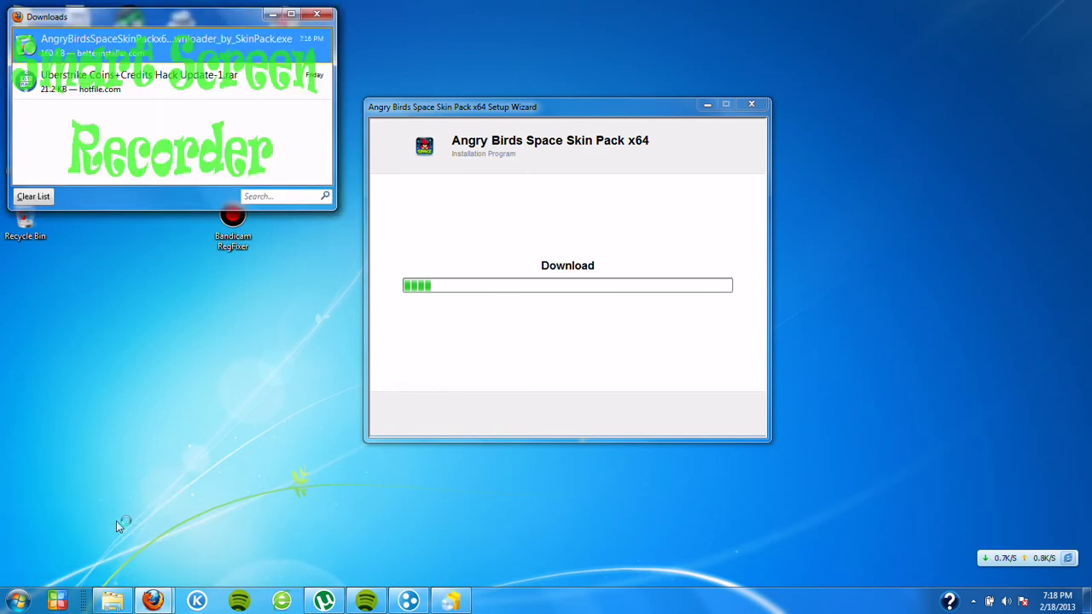
click(272, 15)
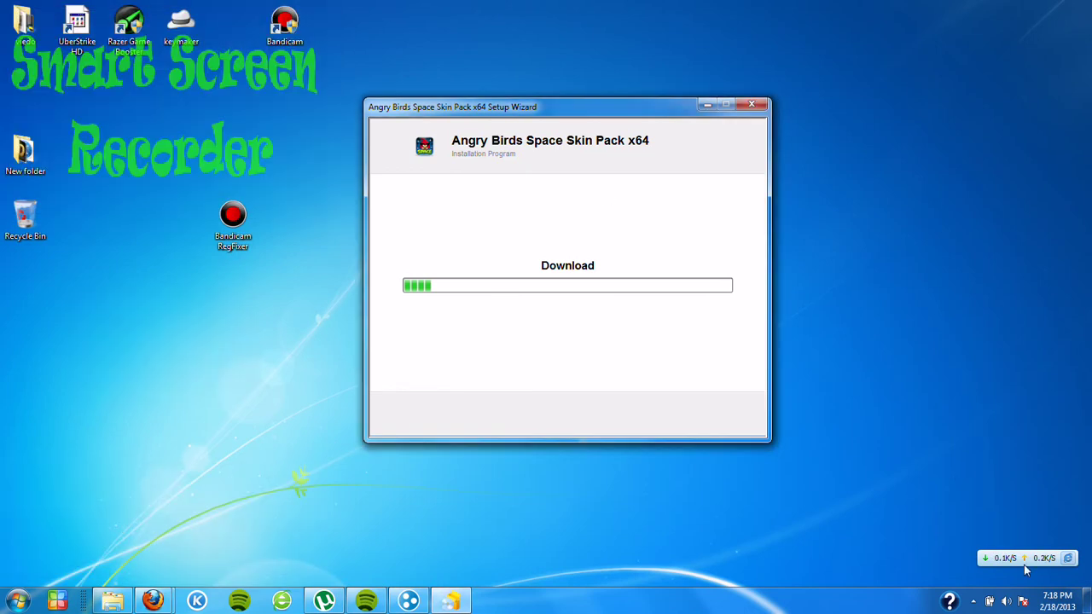
click(974, 602)
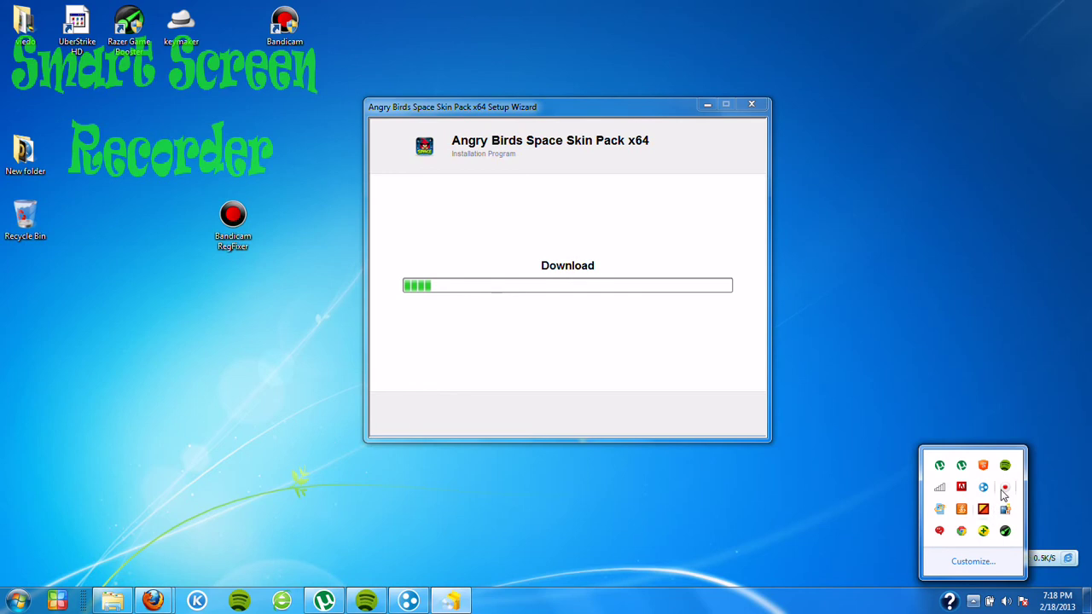
click(1005, 490)
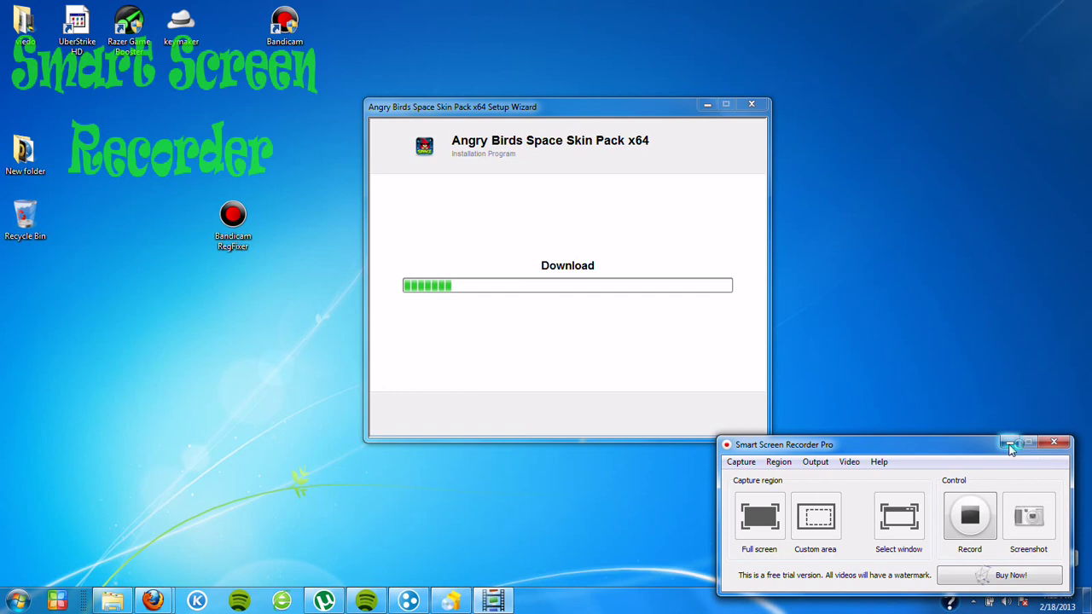
Move and minimize the Smart Screen Recorder Pro window, then refresh the desktop
drag(968, 452, 899, 395)
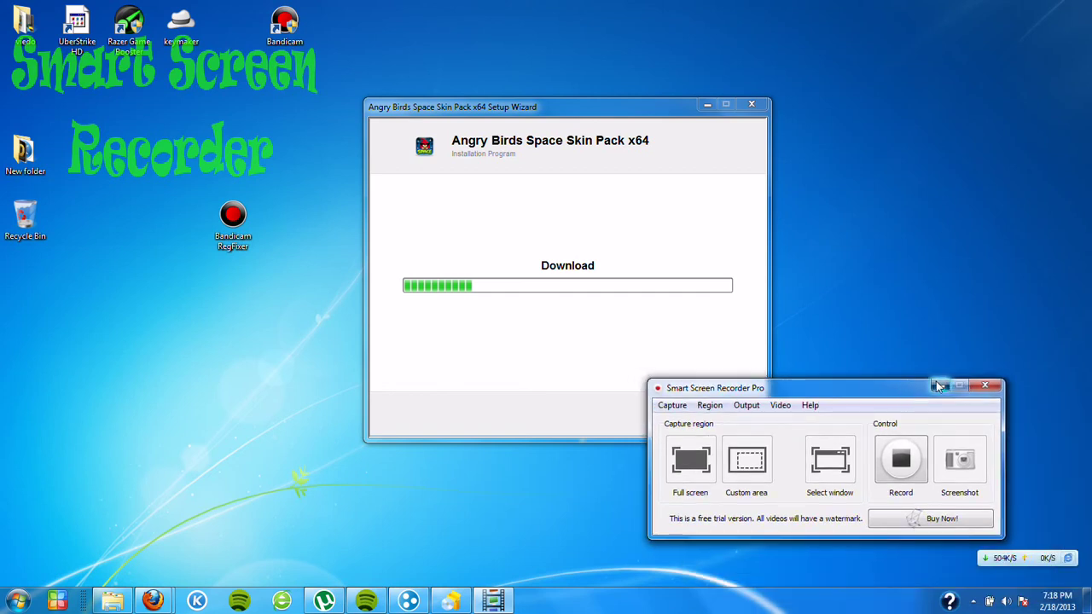
click(941, 387)
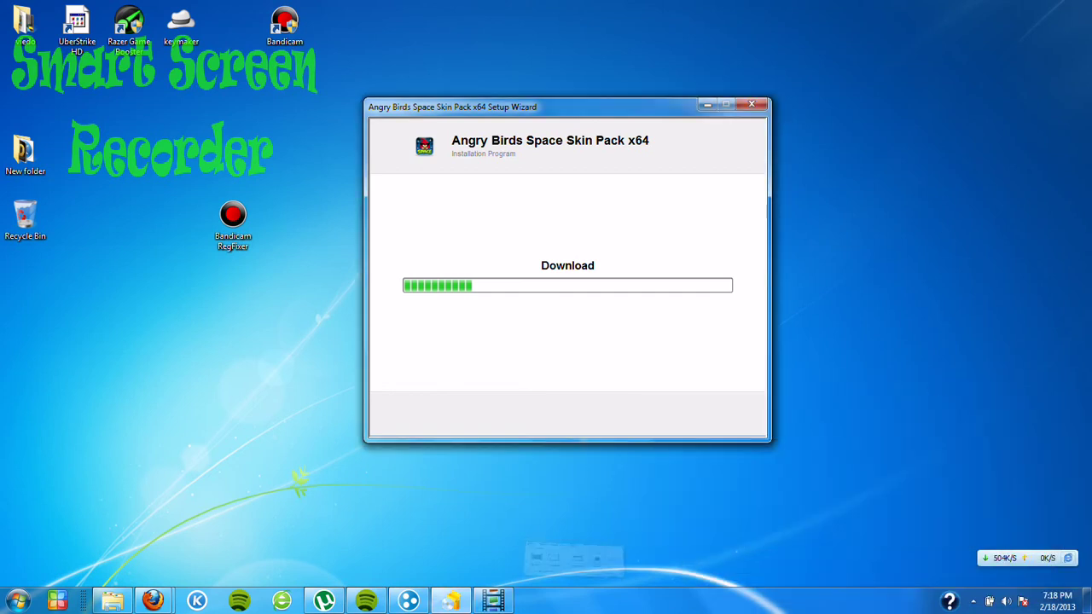
right_click(854, 196)
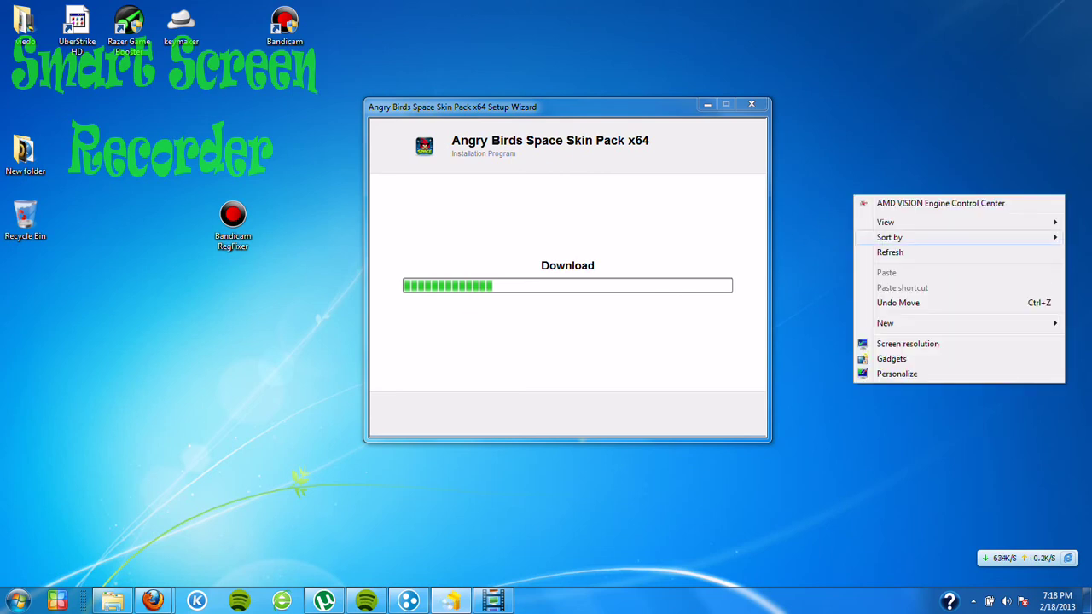
click(889, 252)
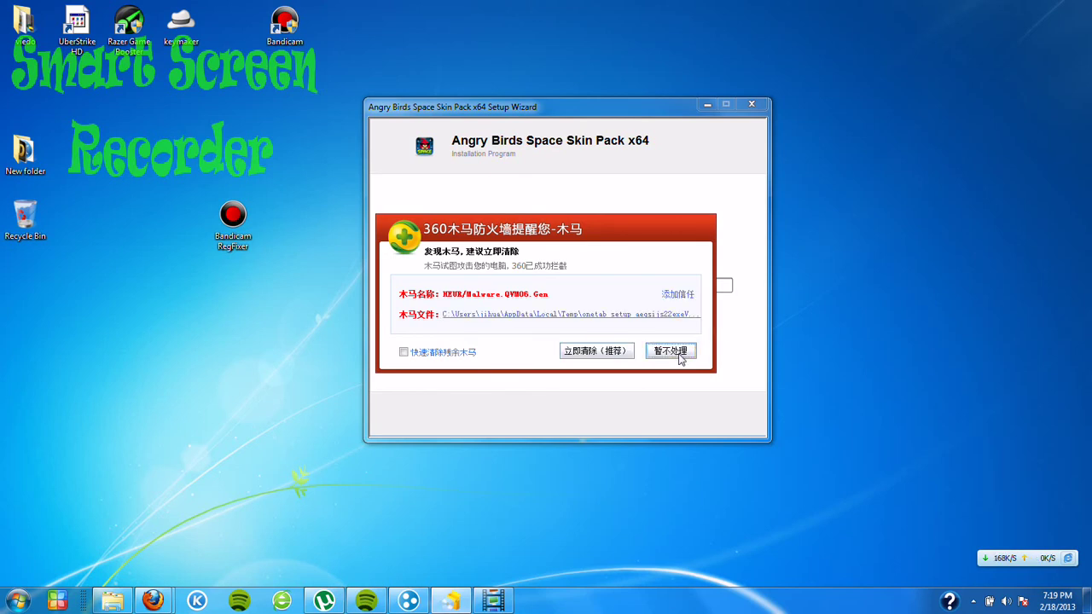
Choose 暂不处理 (ignore for now) on the 360 trojan warning
click(680, 357)
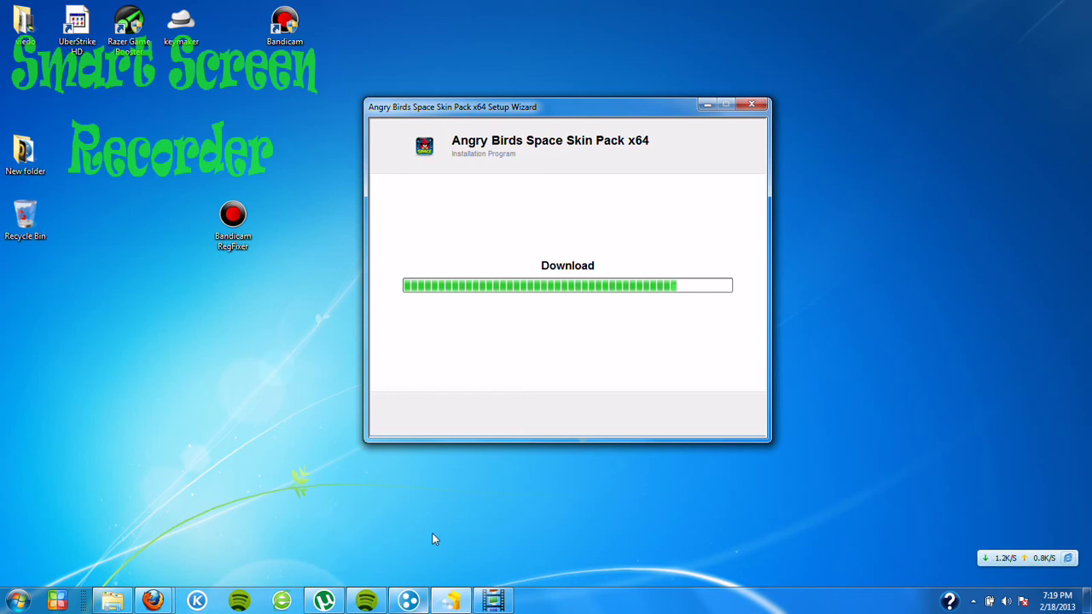
Restore the Hamachi chat windows, minimize both, then minimize the LogMeIn Hamachi window
click(409, 601)
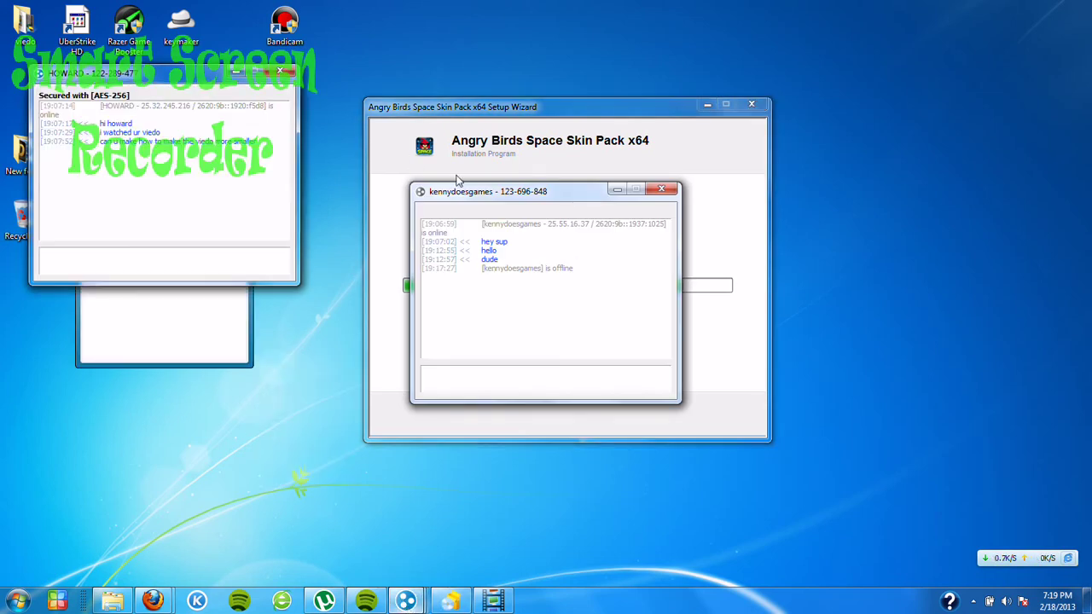
click(617, 189)
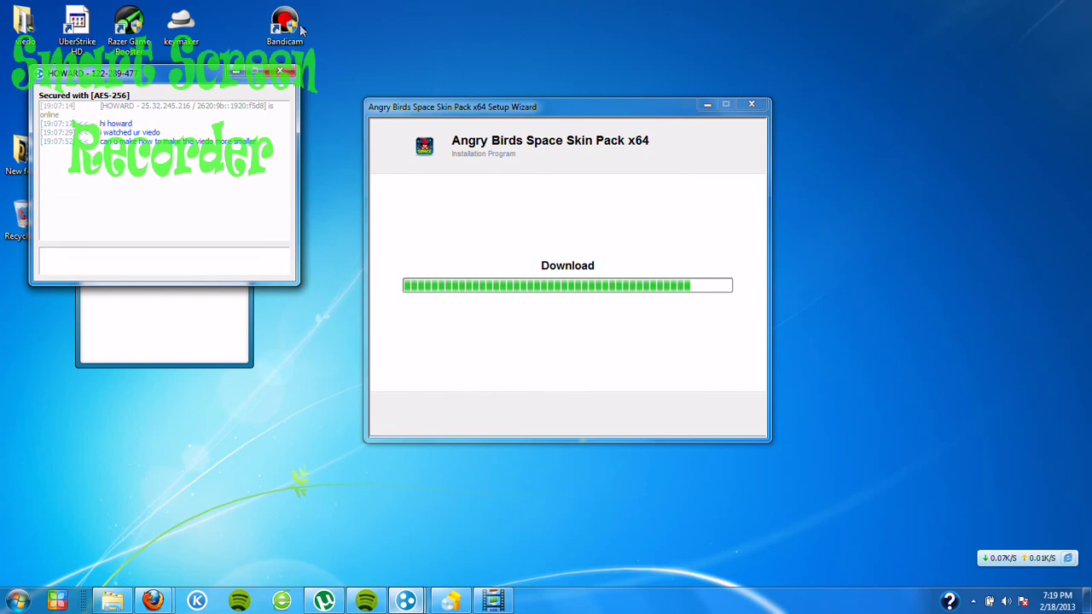
click(236, 73)
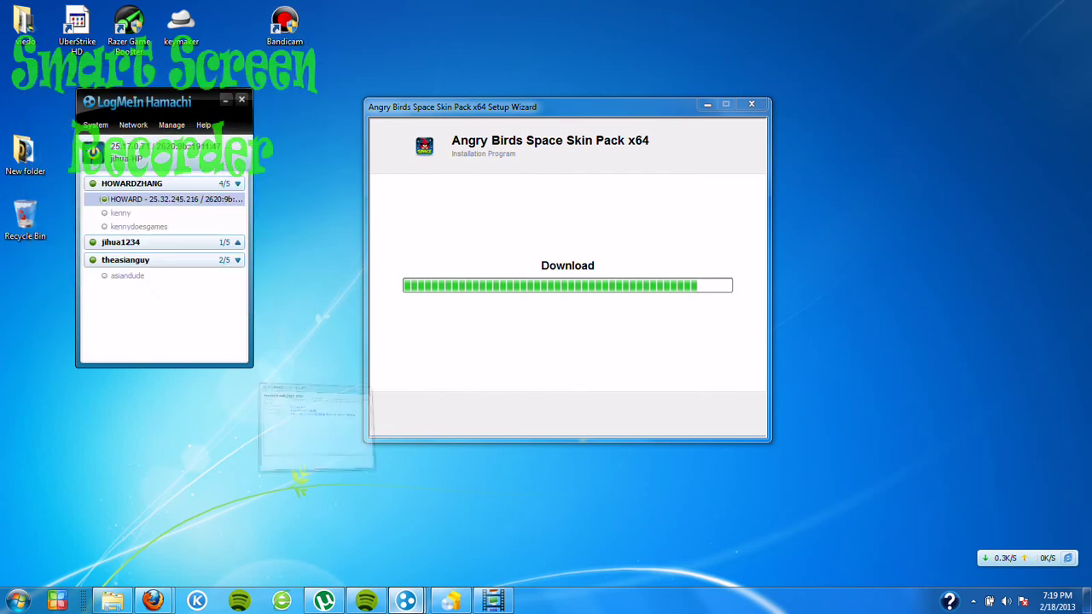
click(224, 101)
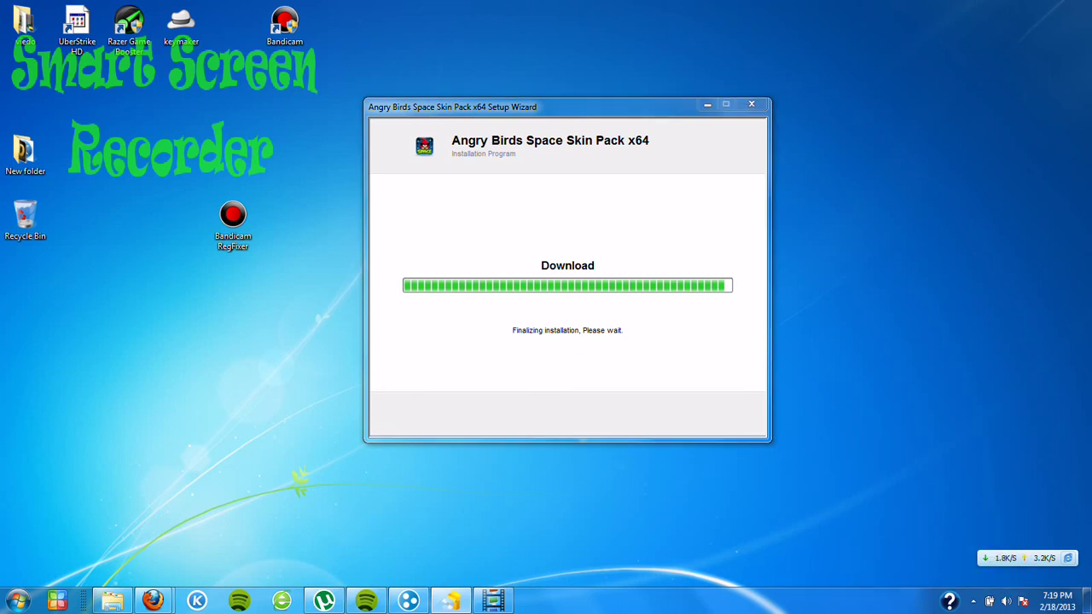
click(1019, 564)
click(17, 602)
click(17, 602)
drag(133, 313, 147, 297)
drag(133, 334, 337, 274)
right_click(250, 319)
click(309, 377)
right_click(182, 339)
click(220, 396)
right_click(226, 394)
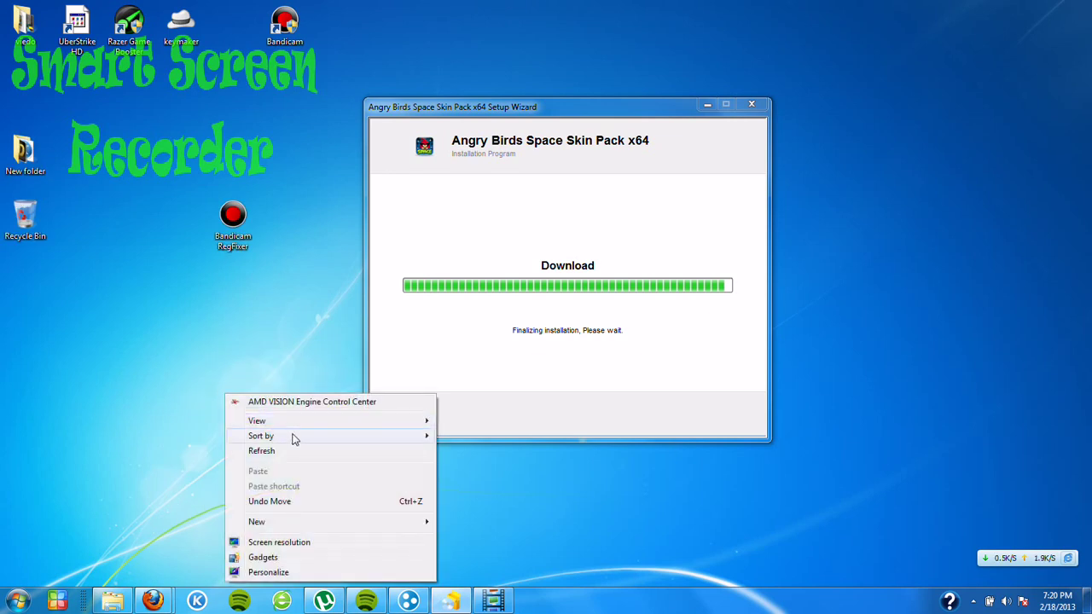
click(294, 461)
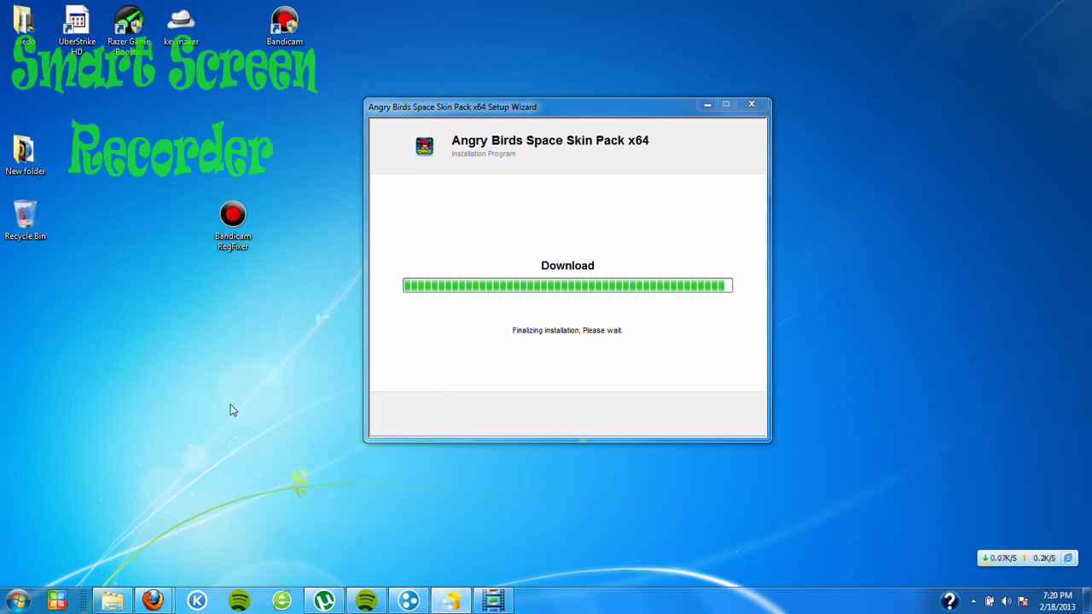
right_click(230, 405)
click(293, 275)
right_click(206, 283)
click(286, 338)
right_click(171, 299)
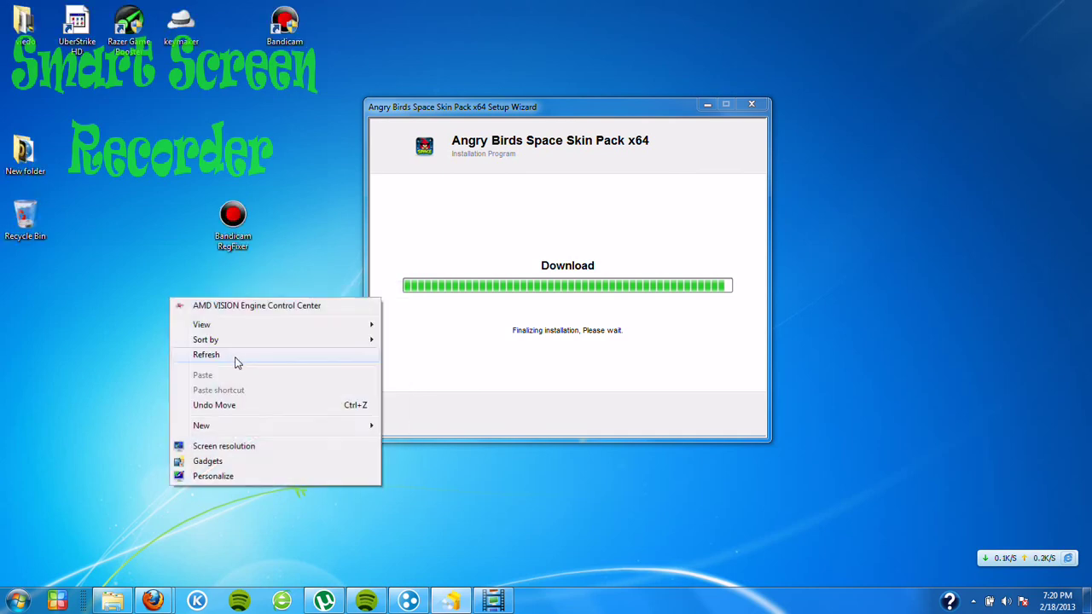
click(232, 357)
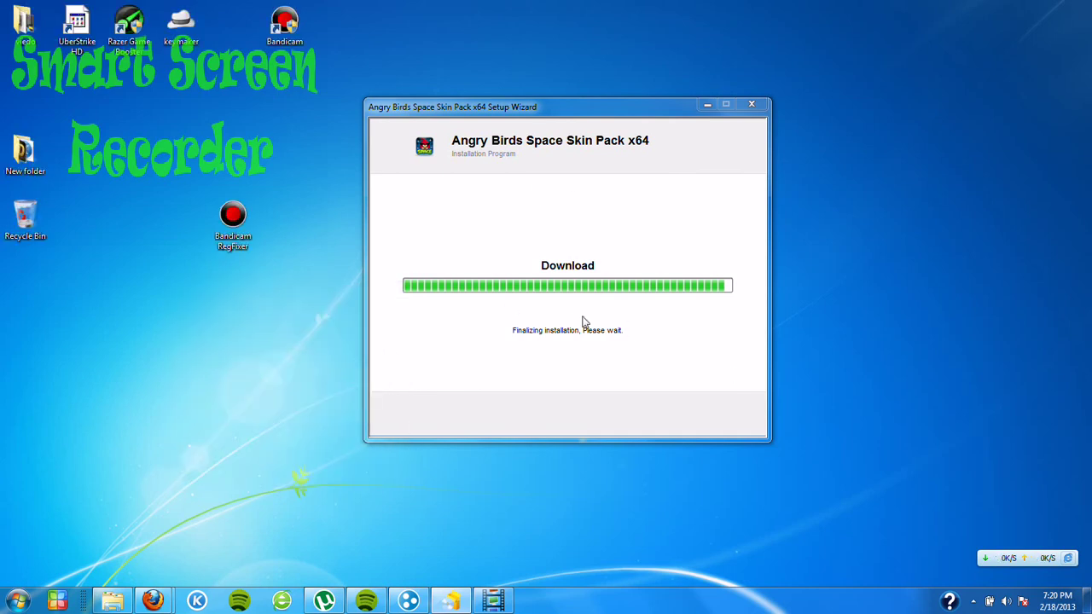
Restore the Smart Screen Recorder Pro window from the tray overflow and move it up and left
click(974, 602)
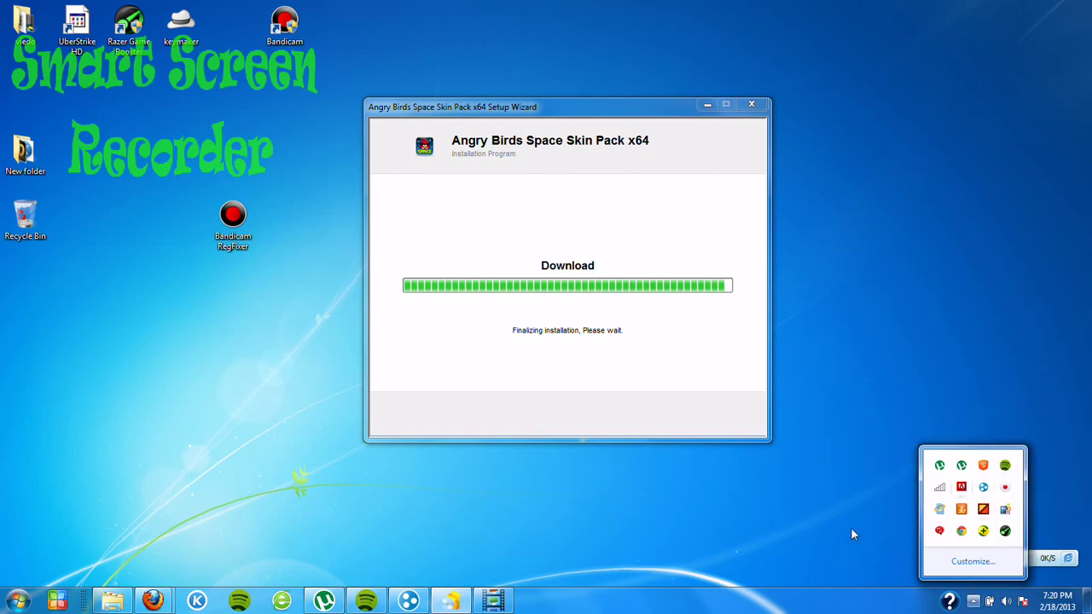
click(499, 602)
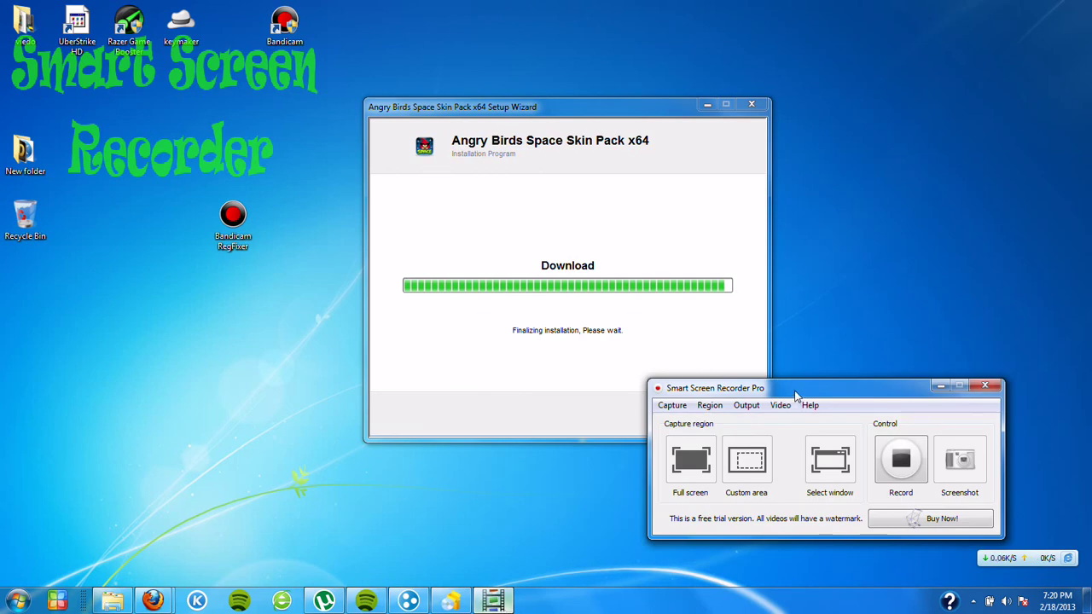
drag(791, 389, 715, 357)
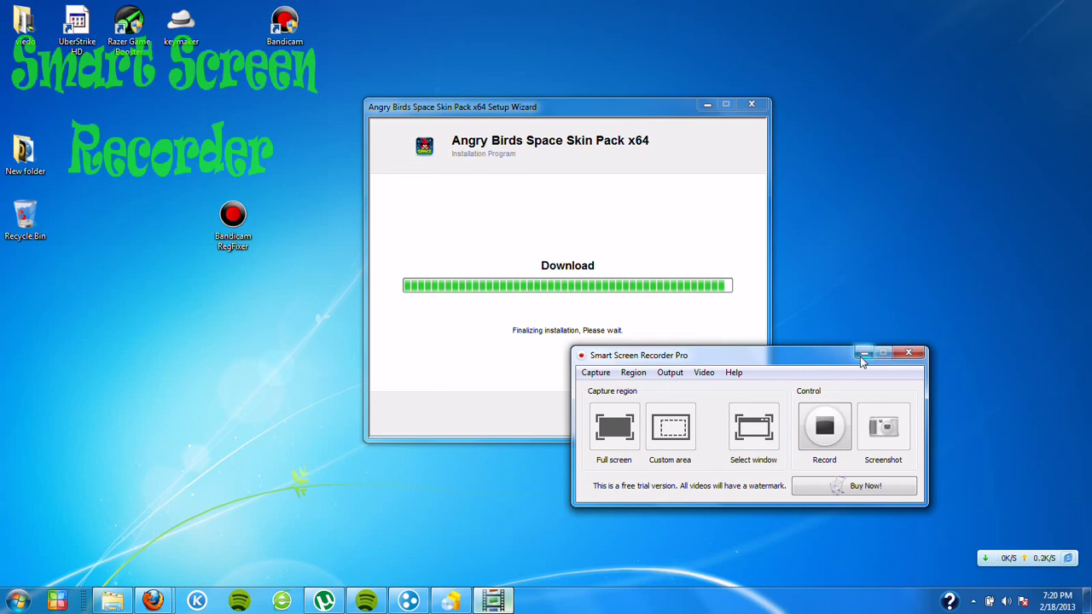
Browse the recorder's Help, Video and Output menus
click(733, 372)
click(733, 373)
click(704, 373)
mouse_move(670, 373)
mouse_move(704, 373)
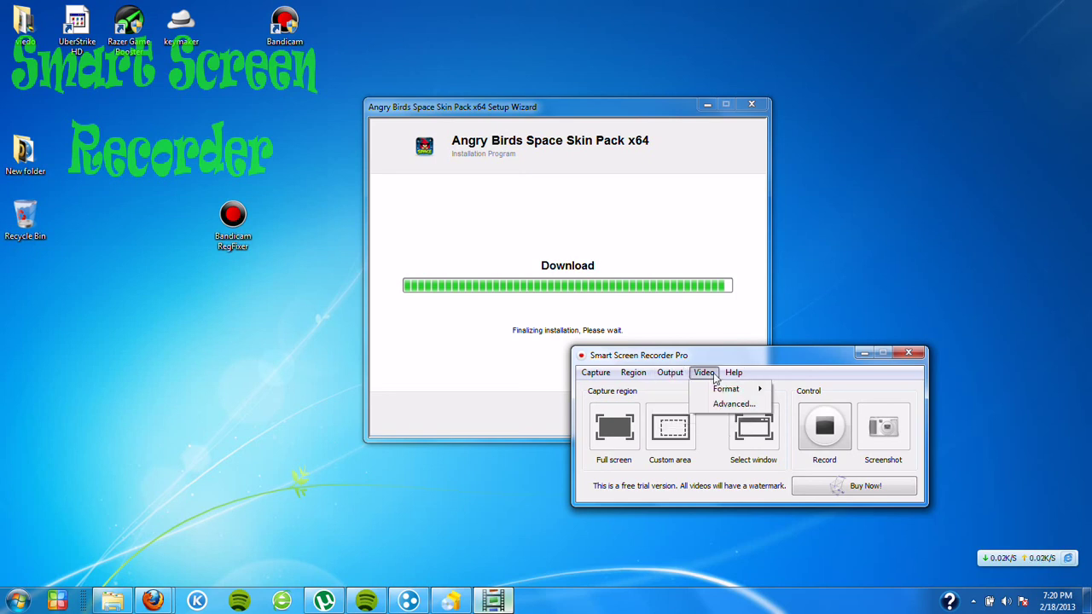
mouse_move(720, 392)
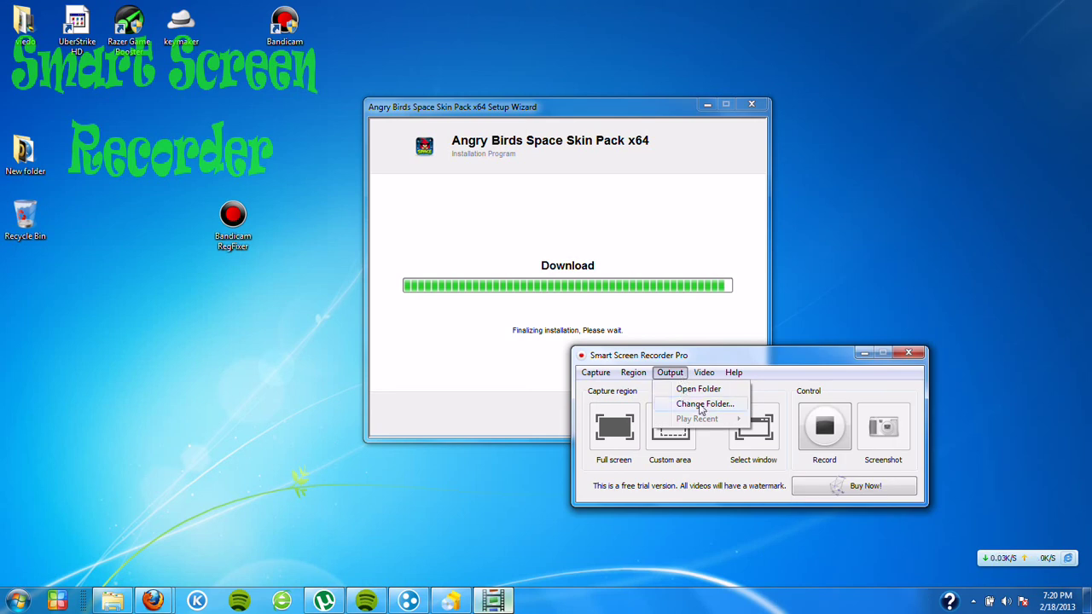
Via Output > Change Folder, browse past My Documents and Downloads and set 'viedo' as the recordings folder
key(Left)
click(689, 403)
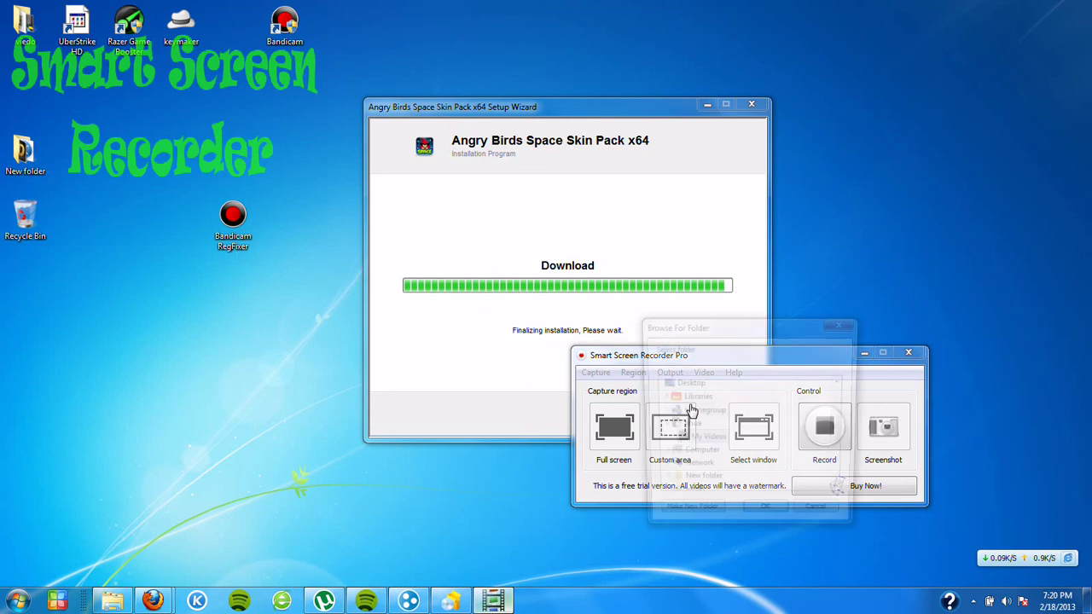
mouse_move(846, 416)
mouse_down()
mouse_move(846, 456)
mouse_move(843, 434)
mouse_up()
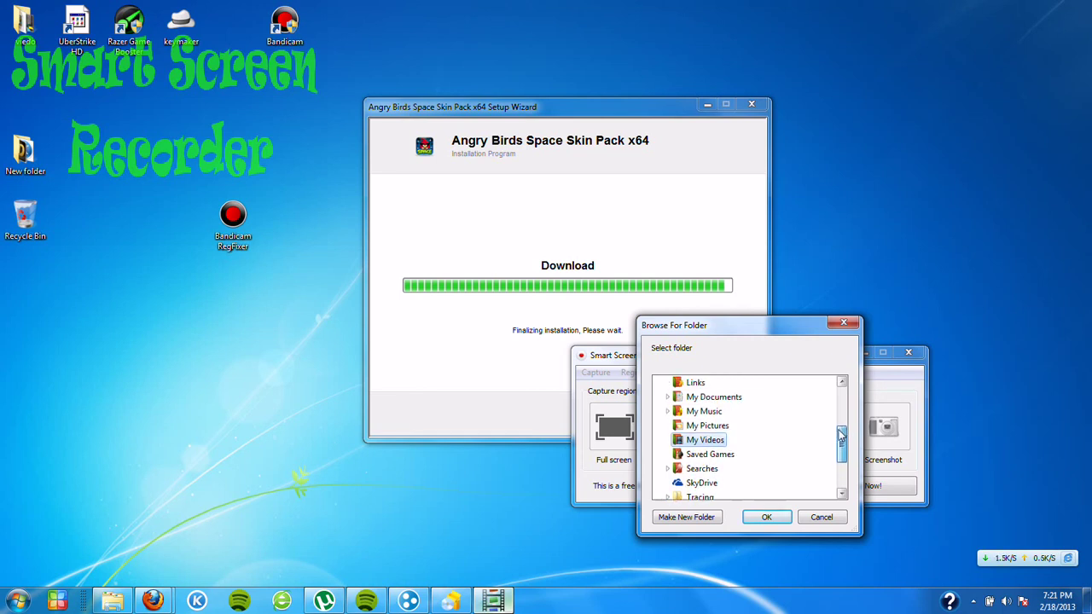
click(727, 397)
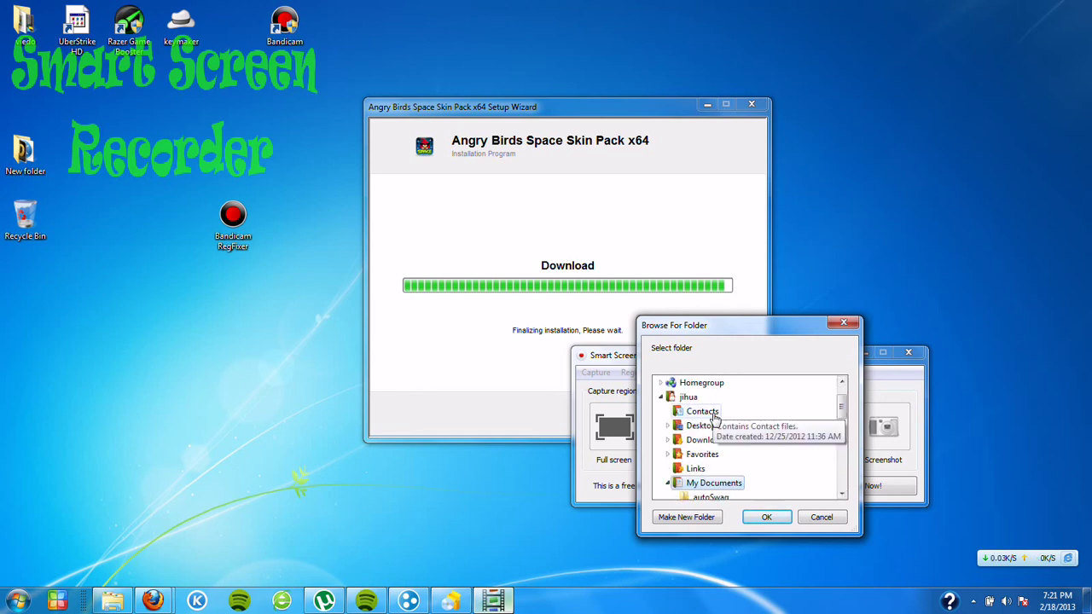
click(672, 397)
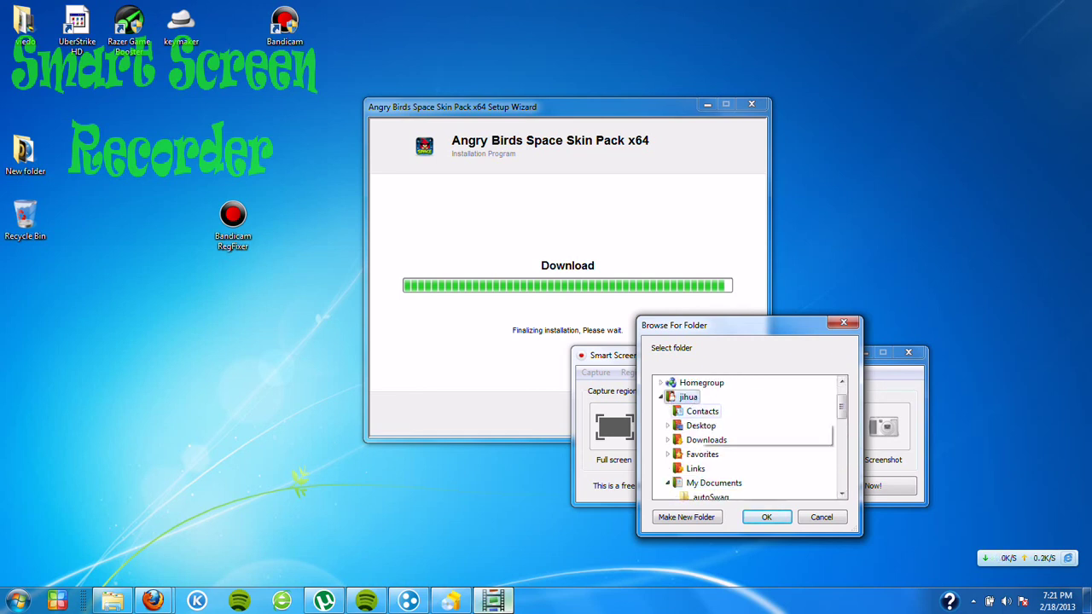
click(708, 442)
scroll(707, 445, up, 1)
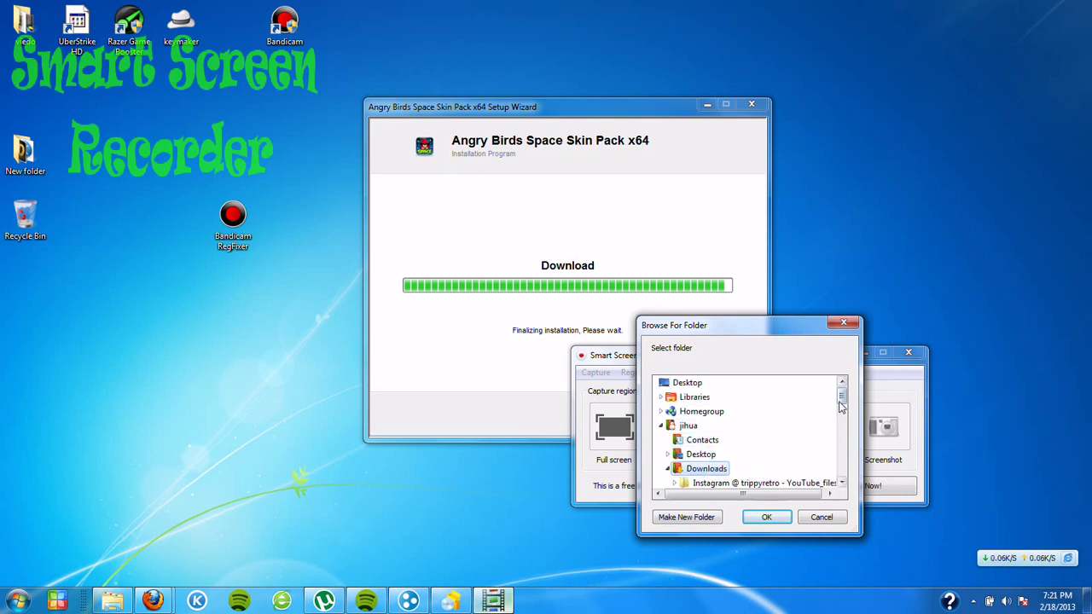
drag(842, 402, 848, 472)
click(772, 470)
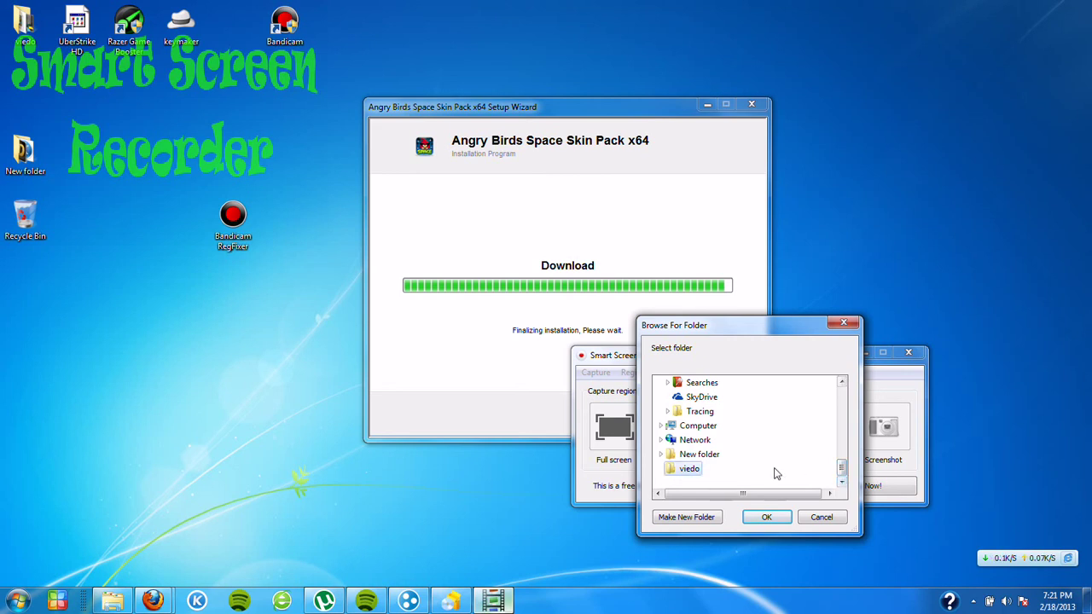
click(764, 518)
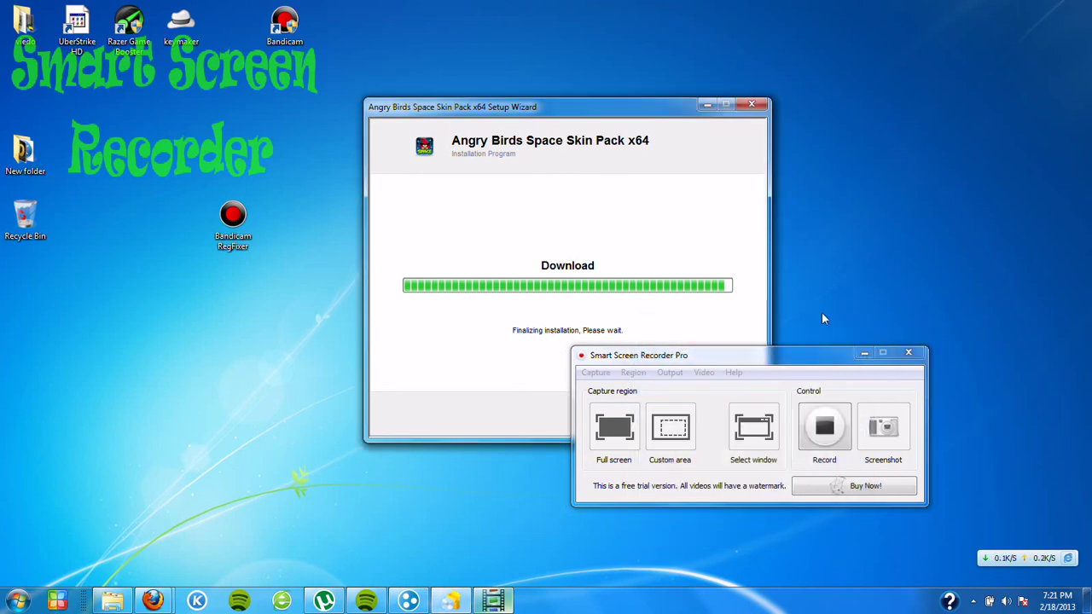
Minimize the Smart Screen Recorder Pro window and drag the setup wizard leftward
click(831, 359)
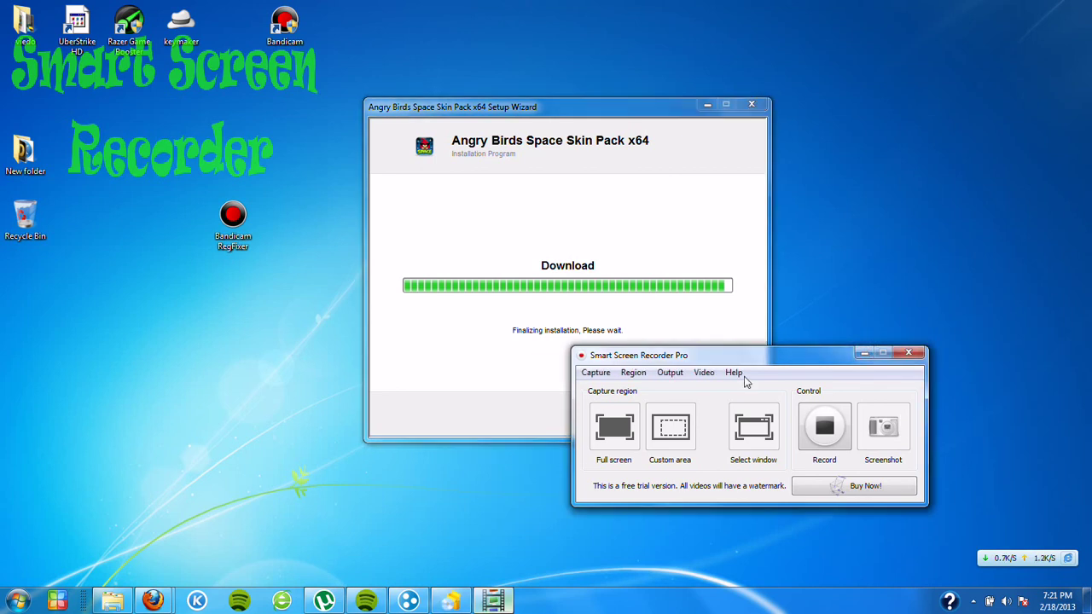
click(865, 352)
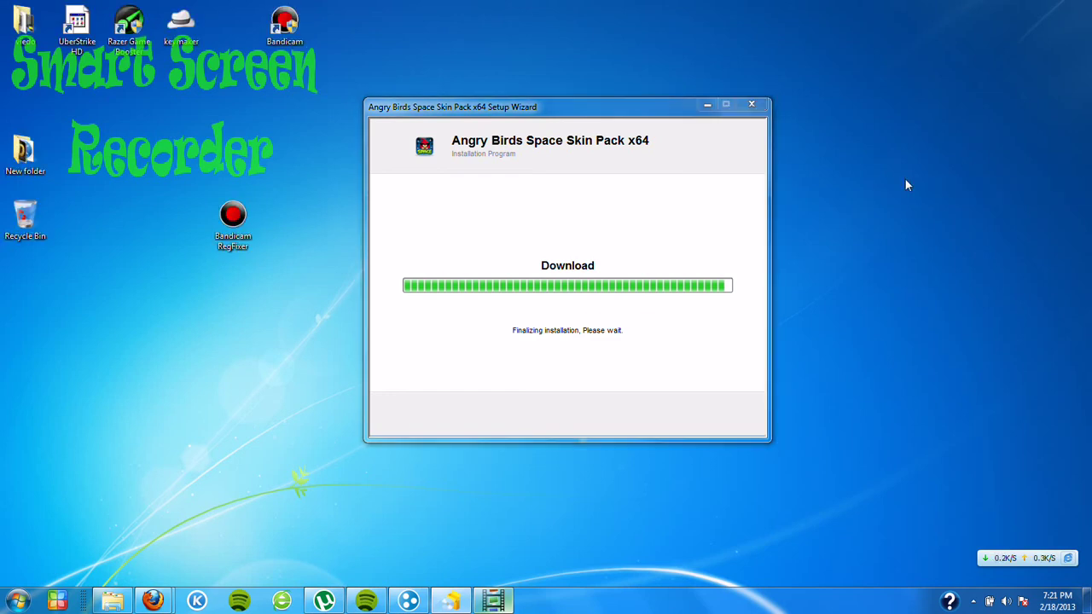
drag(515, 101, 395, 82)
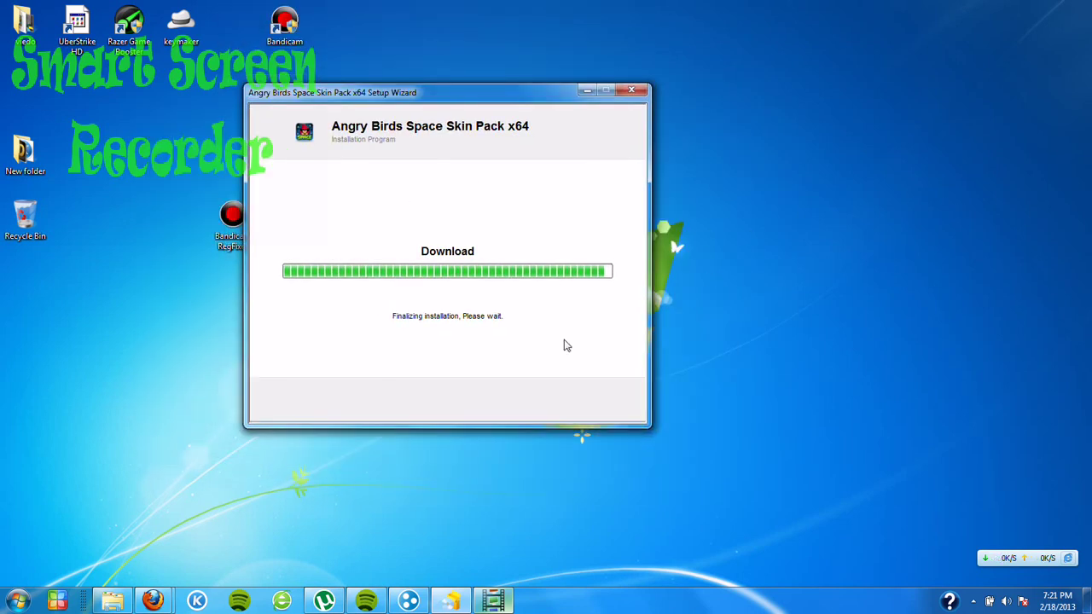